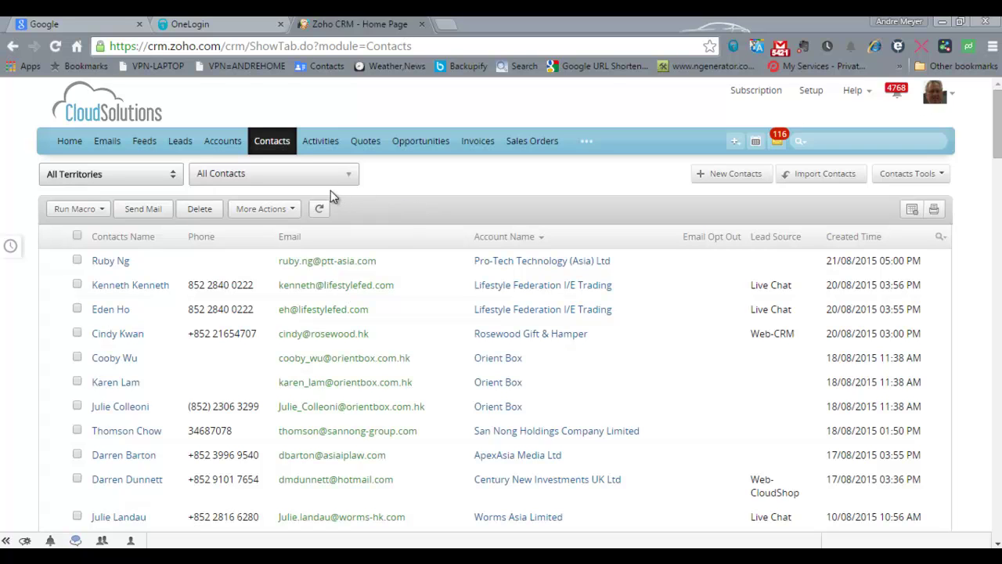
# Show the Contacts module with the shared Mailing Labels view
pyautogui.click(278, 145)
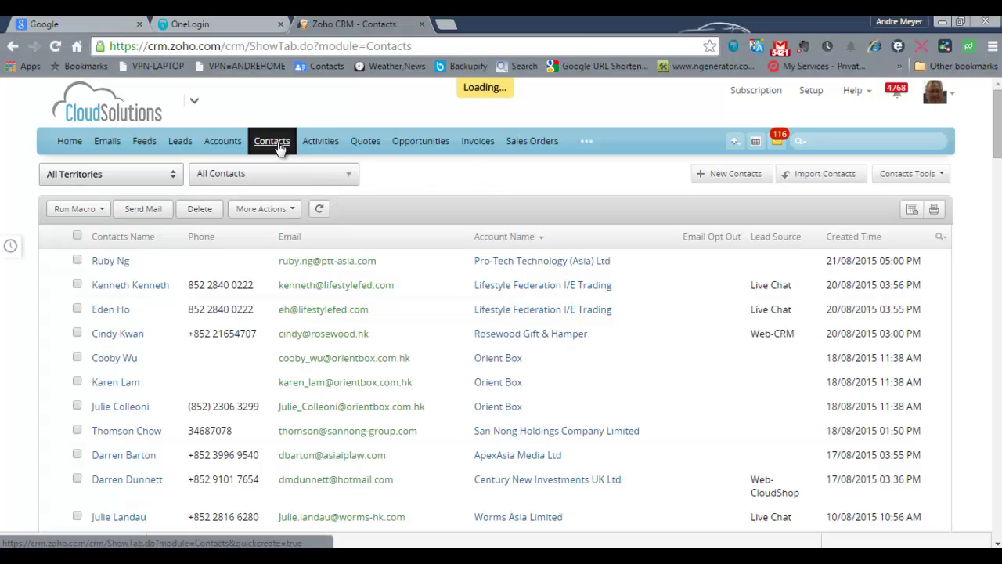
pyautogui.click(332, 182)
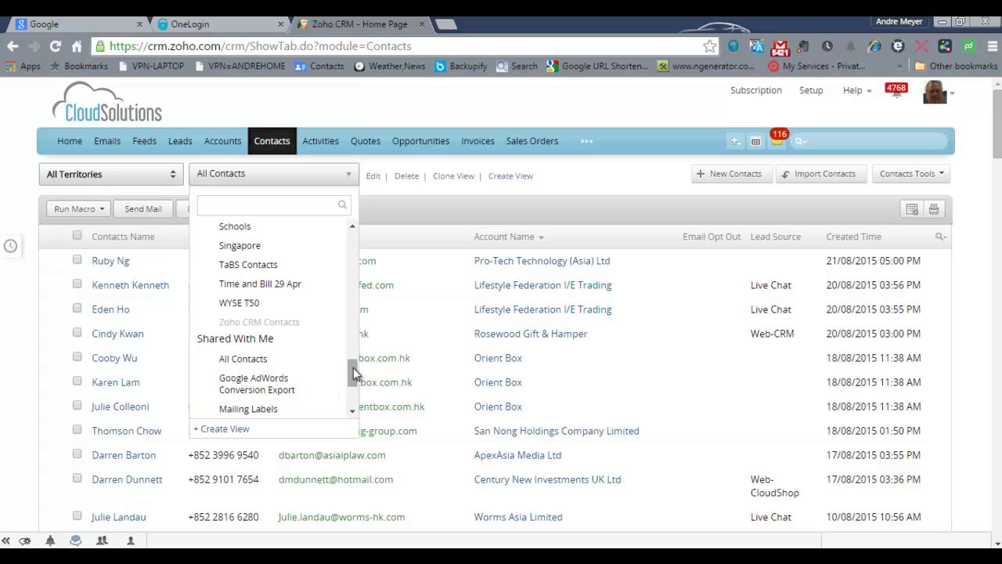
pyautogui.moveTo(352, 368); pyautogui.dragTo(355, 377)
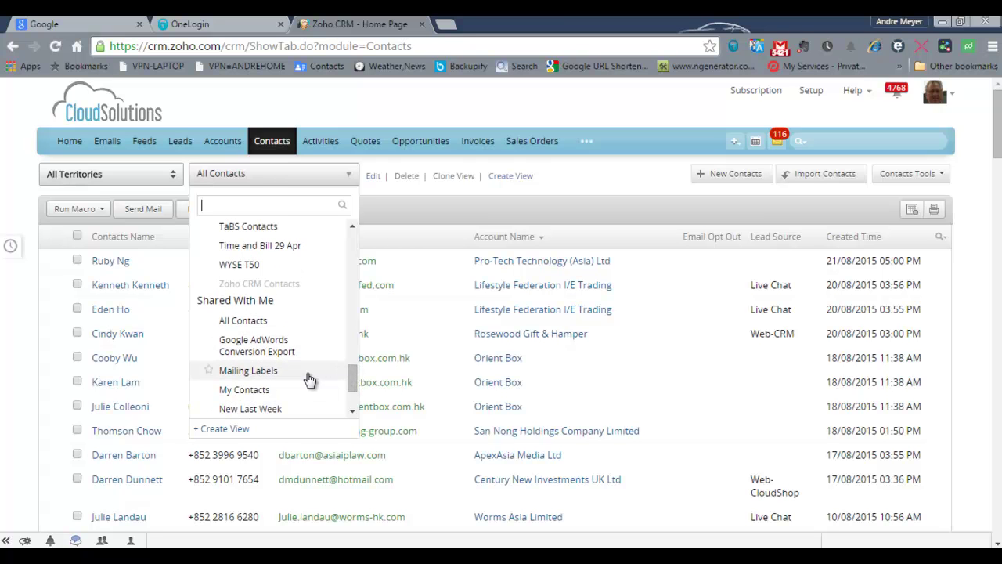
pyautogui.click(308, 375)
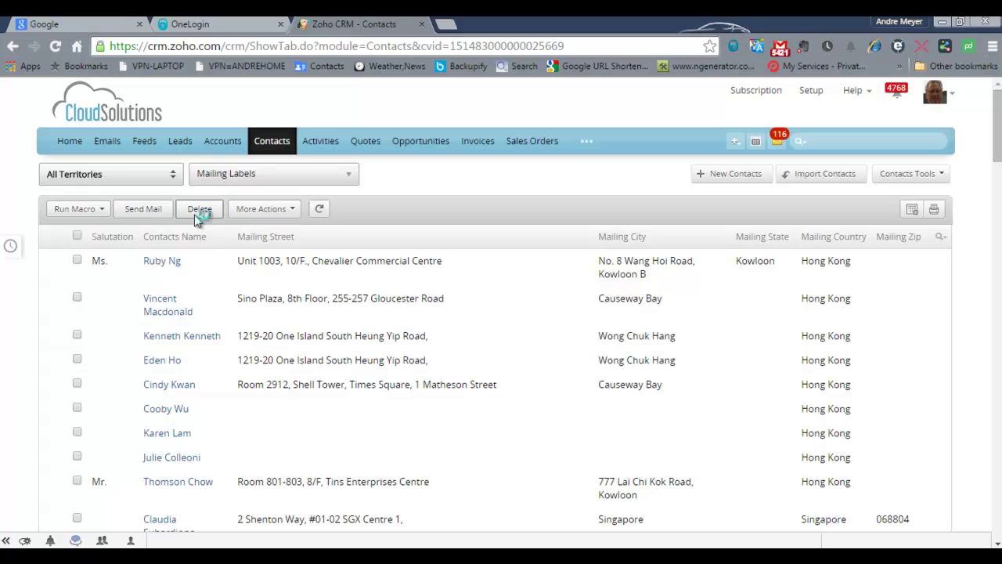
# Select the first two contacts, preview their printable mailing labels, and close the preview
pyautogui.click(77, 261)
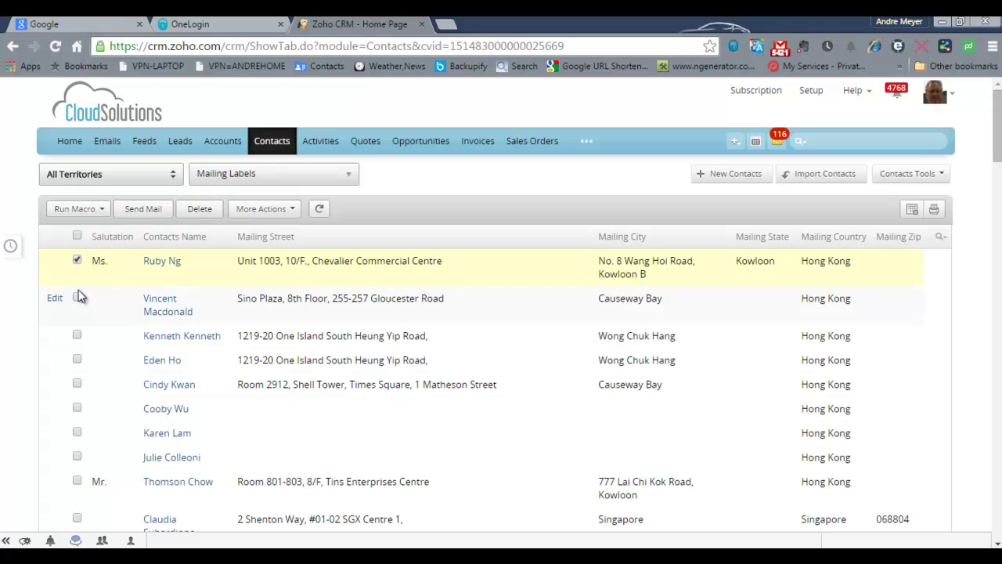
pyautogui.click(77, 297)
pyautogui.click(265, 213)
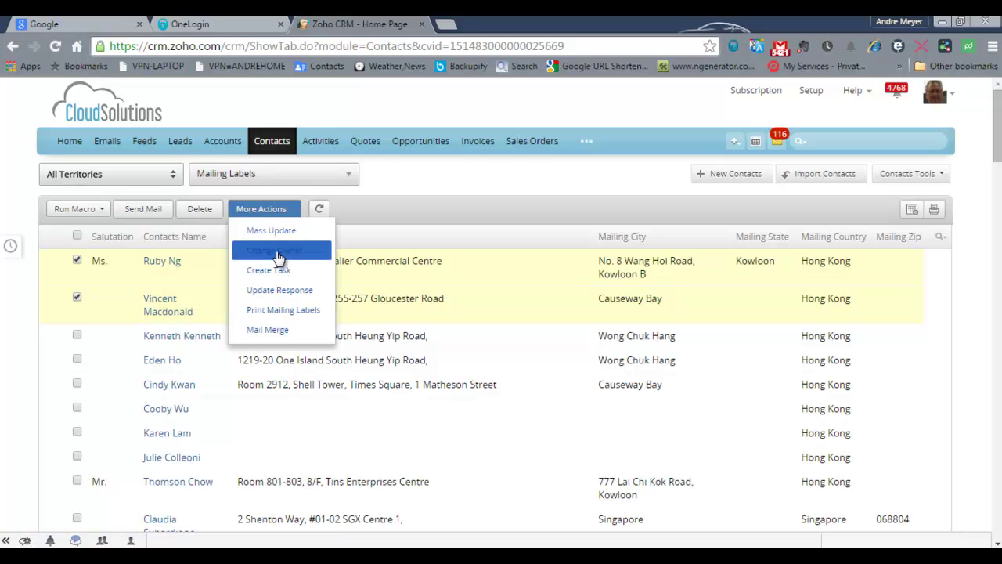
pyautogui.click(324, 311)
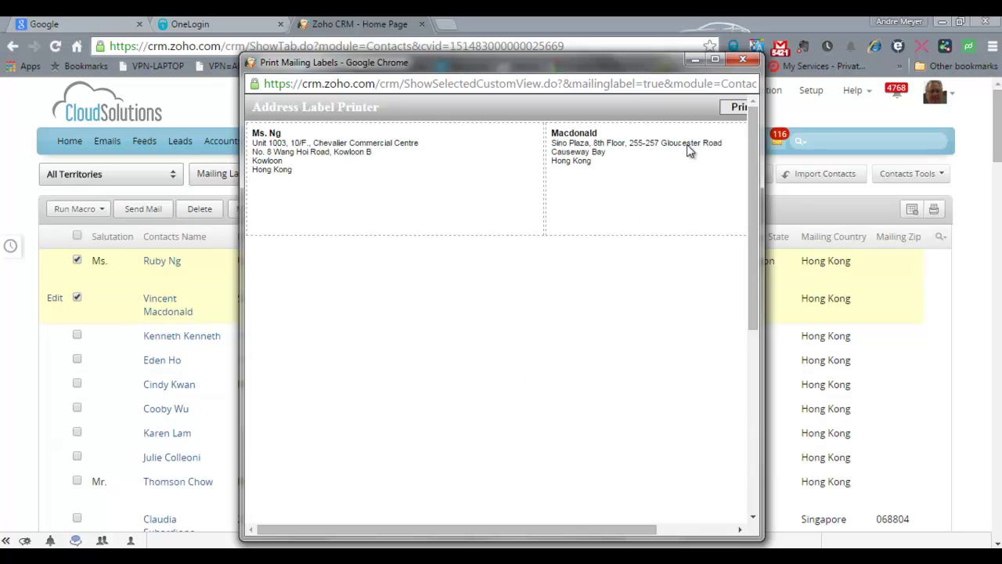
pyautogui.click(742, 62)
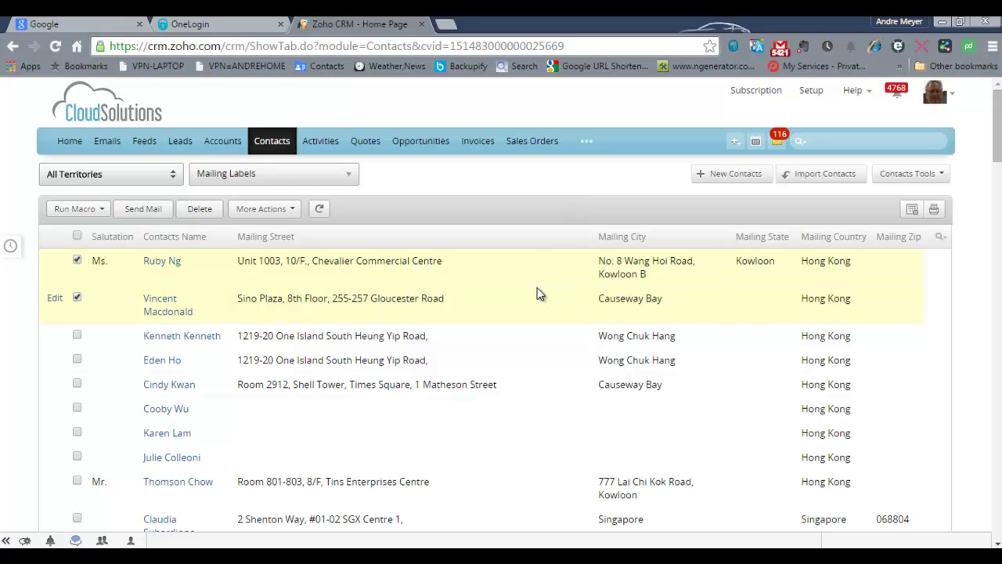
# Start a new custom contacts view and name it Workshop
pyautogui.moveTo(392, 172)
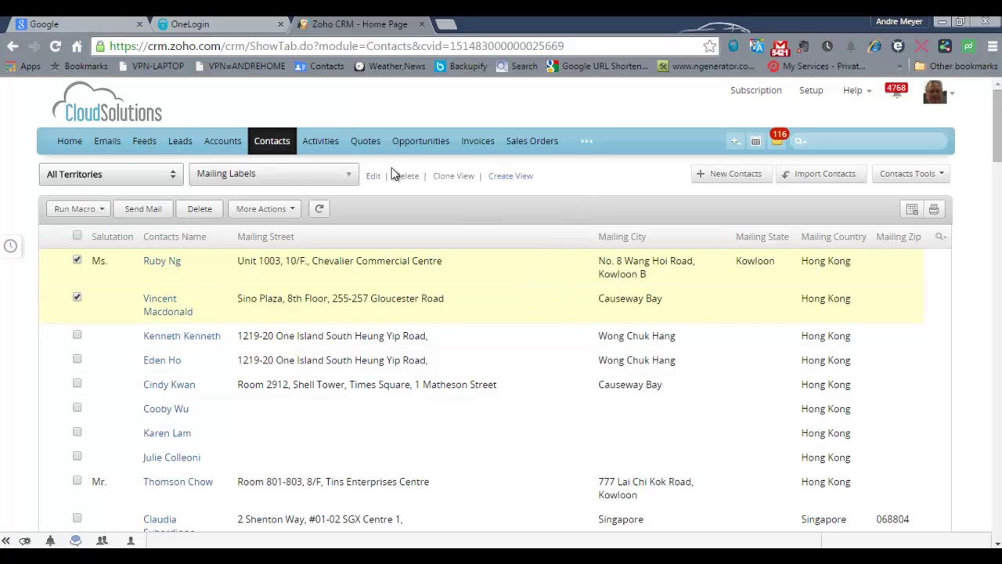
pyautogui.click(508, 176)
pyautogui.click(231, 256)
pyautogui.write('Workshop')
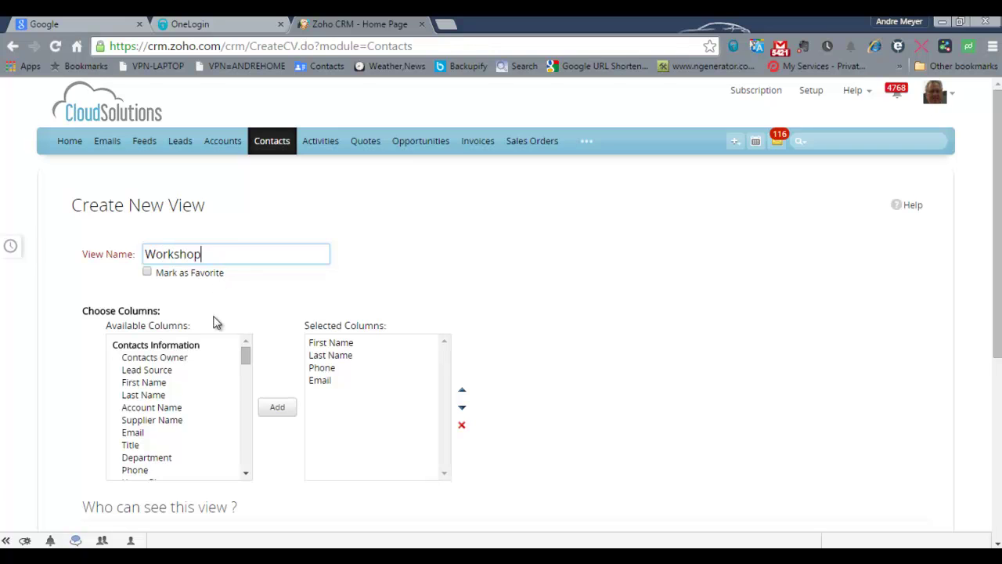
# Remove the Phone and Email columns from the Workshop view's selected columns
pyautogui.click(322, 368)
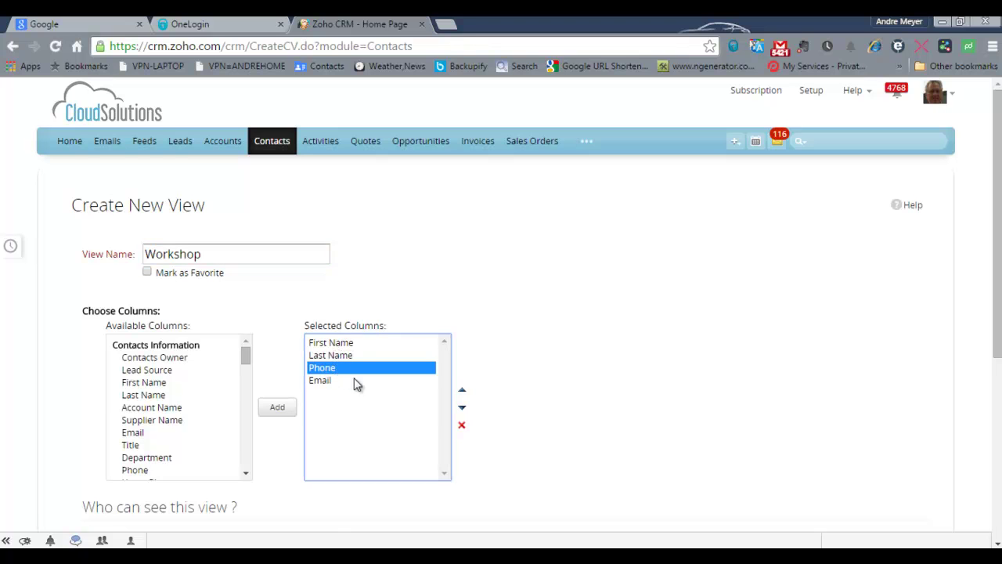
pyautogui.click(462, 424)
pyautogui.click(360, 368)
pyautogui.click(462, 424)
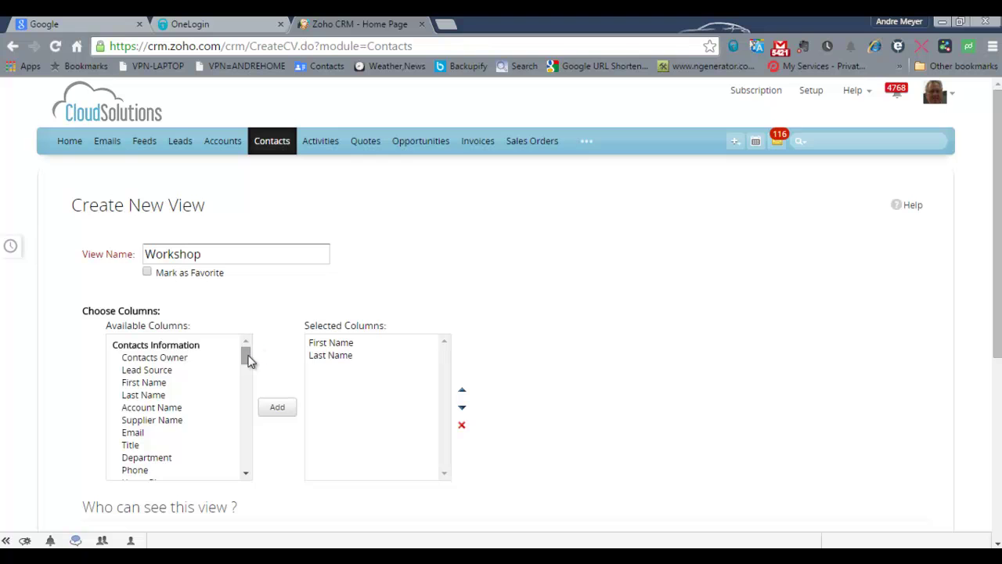
# Add the Title, Account Name and Mailing Country columns to the Workshop view
pyautogui.moveTo(246, 358); pyautogui.dragTo(217, 398)
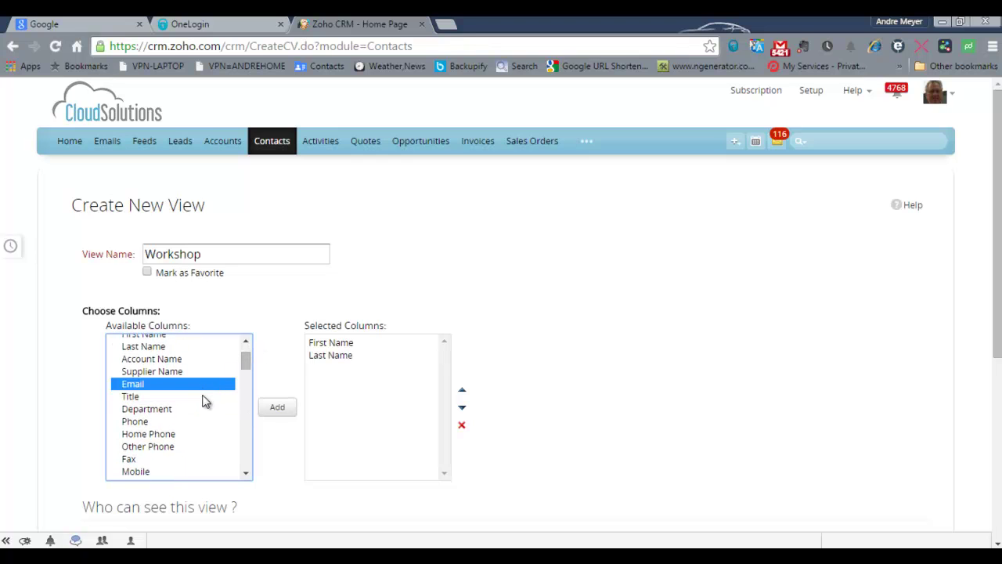
pyautogui.click(206, 397)
pyautogui.click(277, 407)
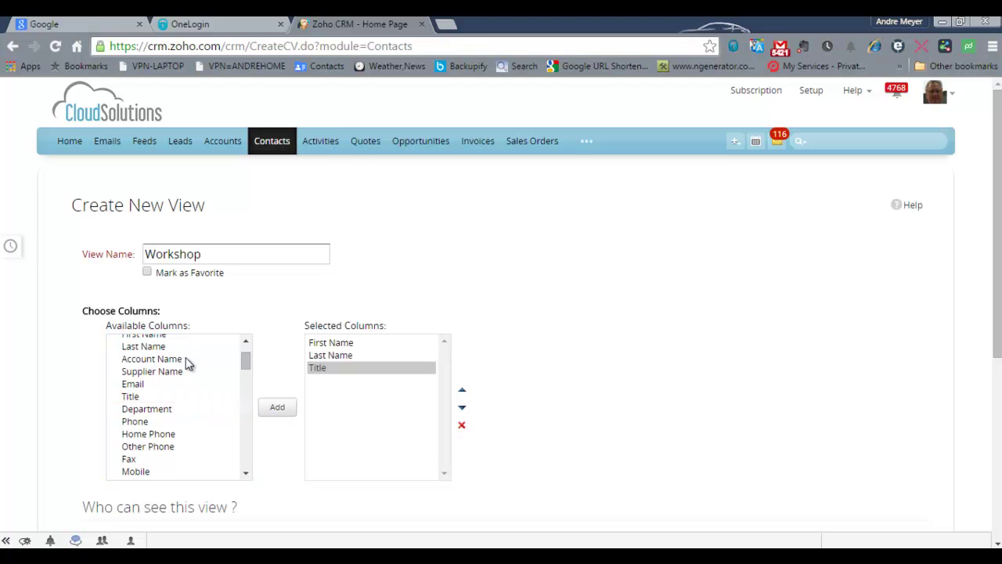
pyautogui.click(191, 359)
pyautogui.click(277, 407)
pyautogui.moveTo(241, 356); pyautogui.dragTo(260, 412)
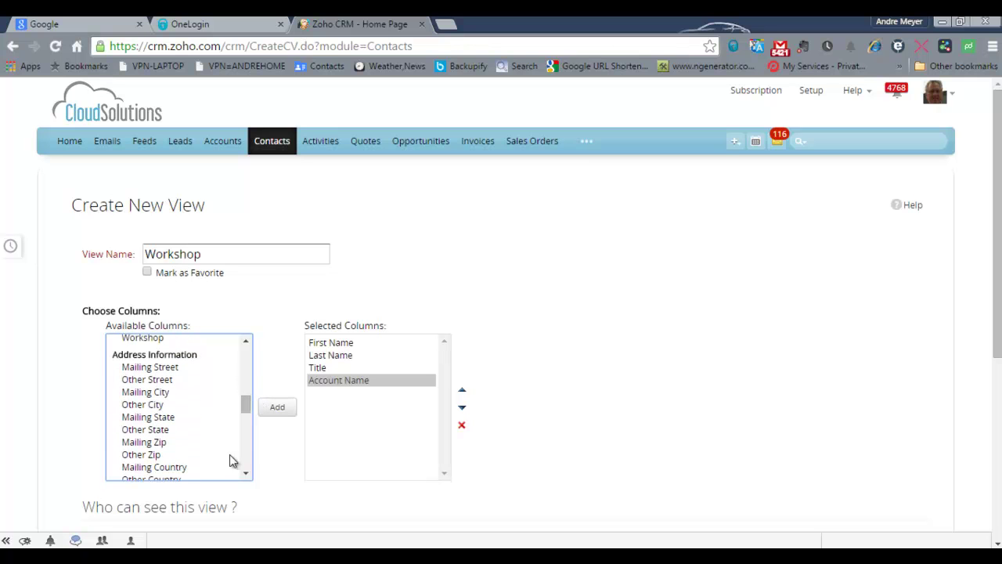
pyautogui.click(202, 467)
pyautogui.click(276, 417)
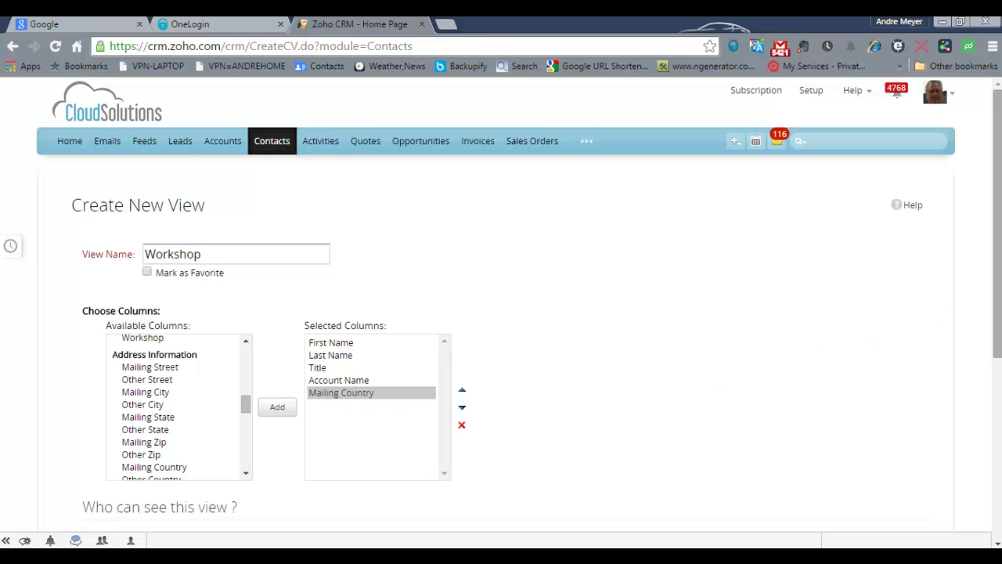
# Set the view criteria to Workshop is CRM and save the new view
pyautogui.moveTo(995, 227); pyautogui.dragTo(996, 235)
pyautogui.scroll(-3, 526, 502)
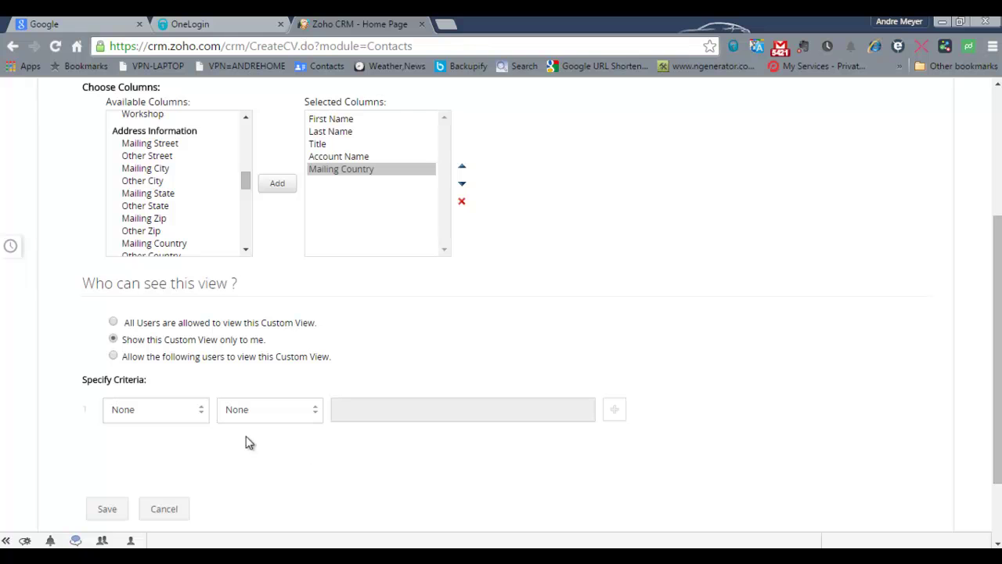
pyautogui.click(194, 421)
pyautogui.click(194, 420)
pyautogui.click(250, 411)
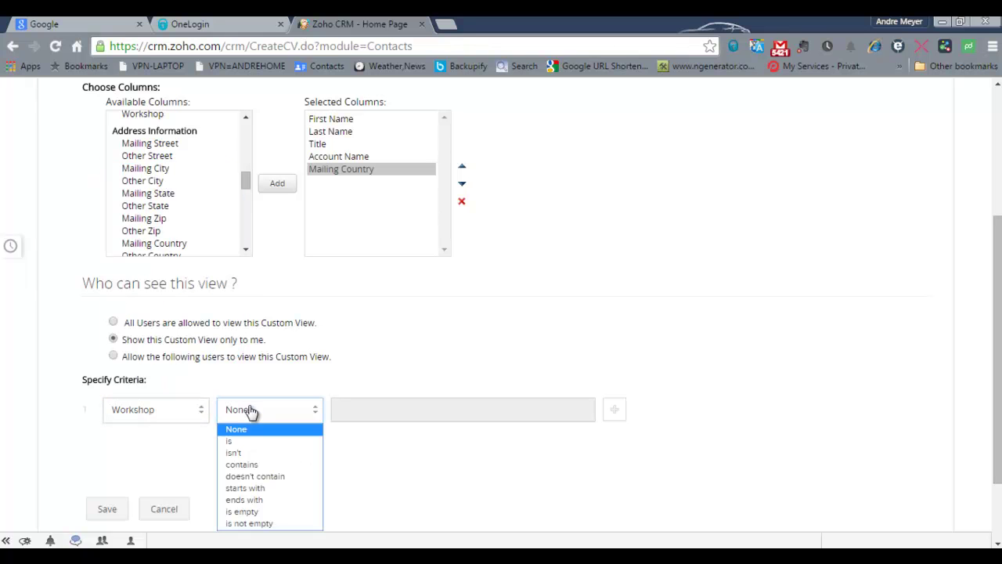
pyautogui.click(255, 442)
pyautogui.click(380, 414)
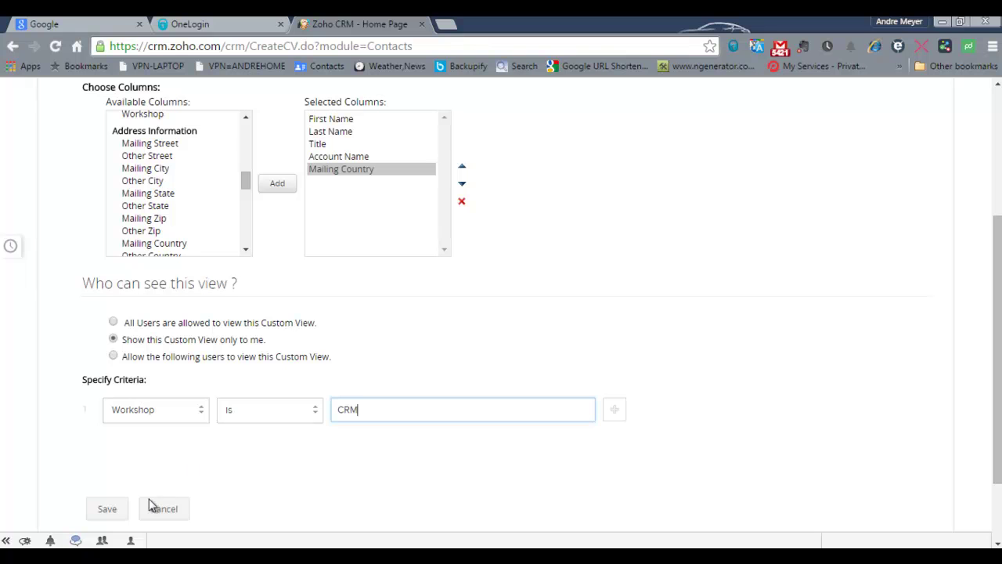
pyautogui.click(117, 510)
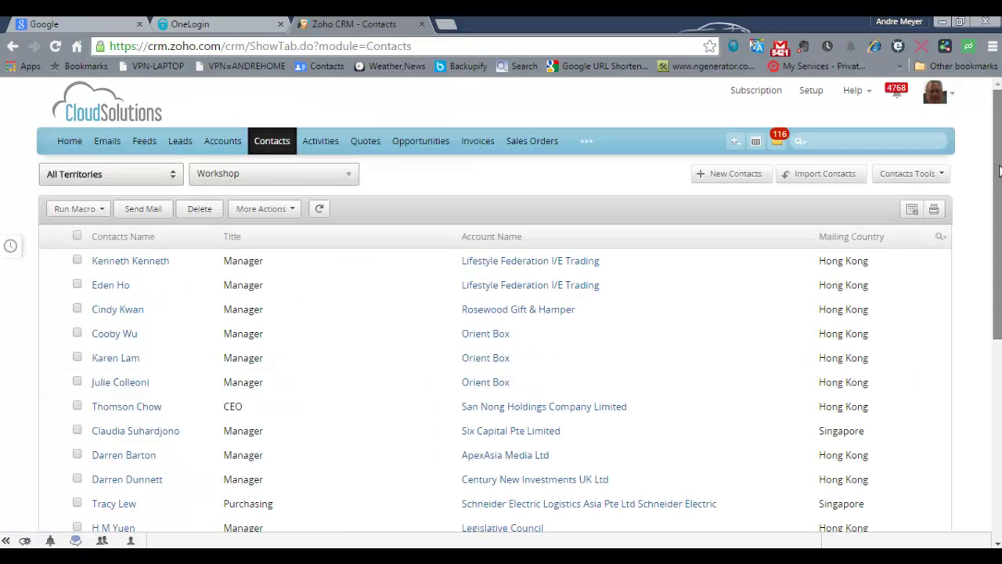
# Look through the filtered Workshop contacts and open them as a spreadsheet in Zoho Sheet
pyautogui.scroll(-3, 617, 383)
pyautogui.scroll(-2, 617, 383)
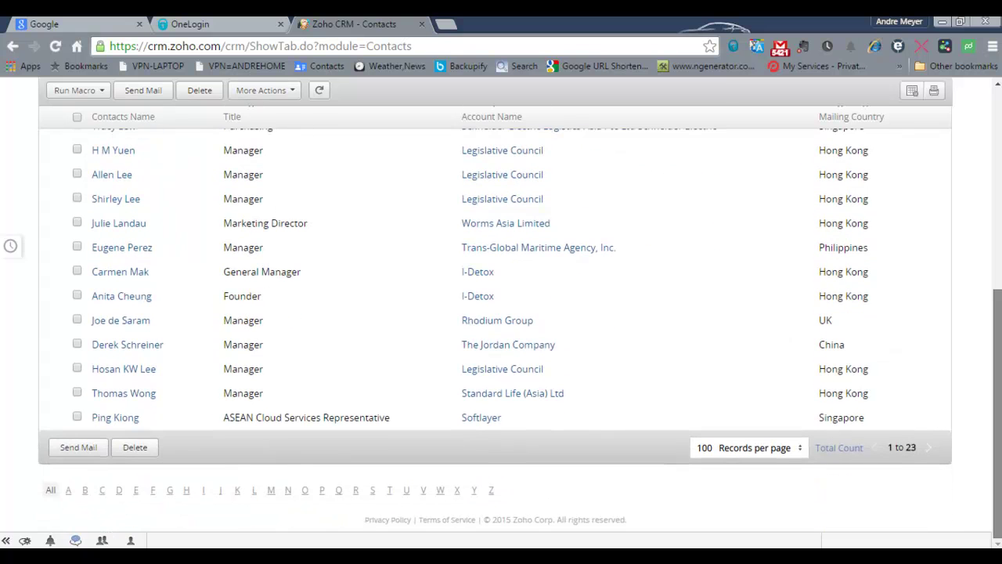
pyautogui.scroll(5, 994, 243)
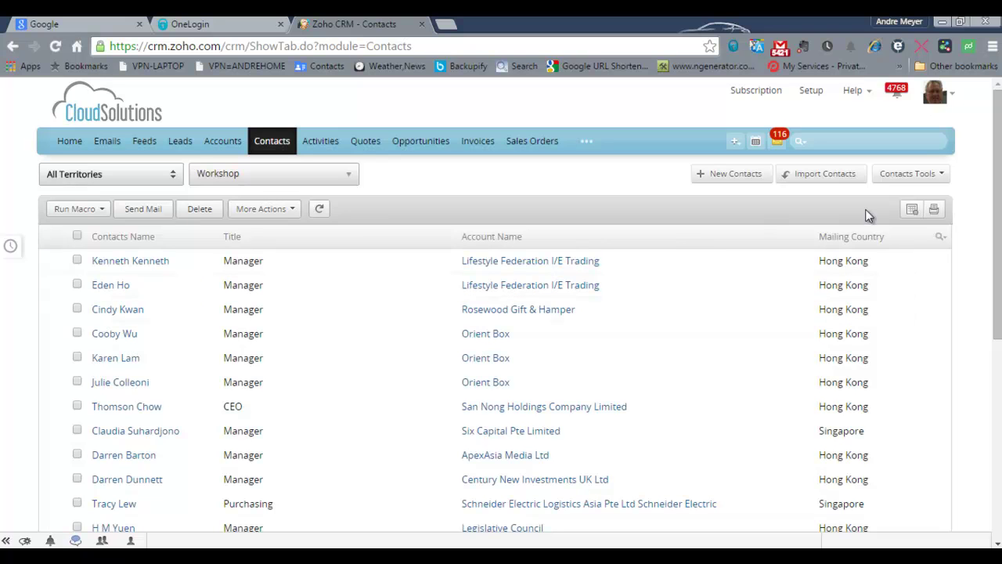
pyautogui.click(912, 213)
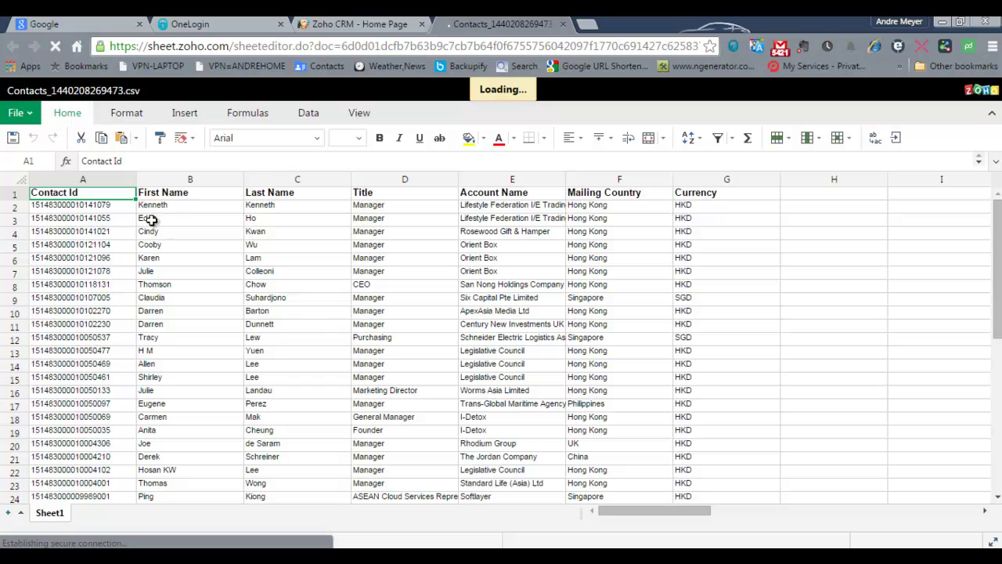
# Delete the Contact Id and Currency columns from the contacts spreadsheet
pyautogui.click(112, 182)
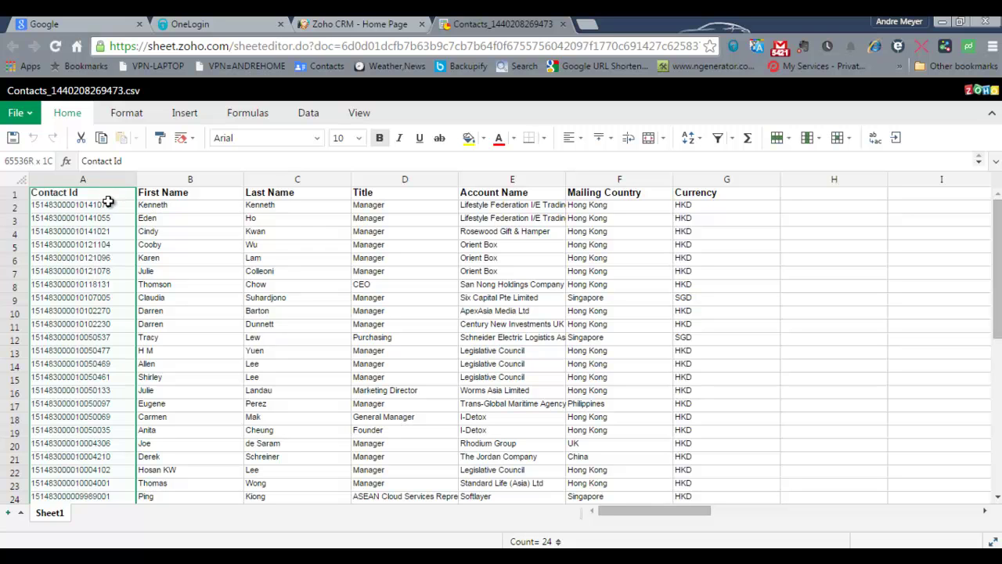
pyautogui.rightClick(108, 193)
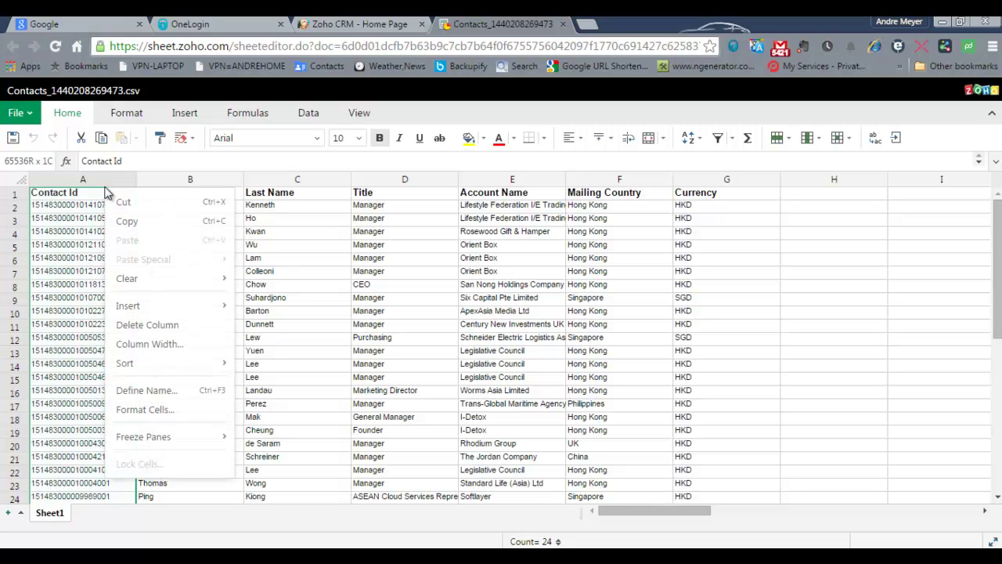
pyautogui.click(157, 324)
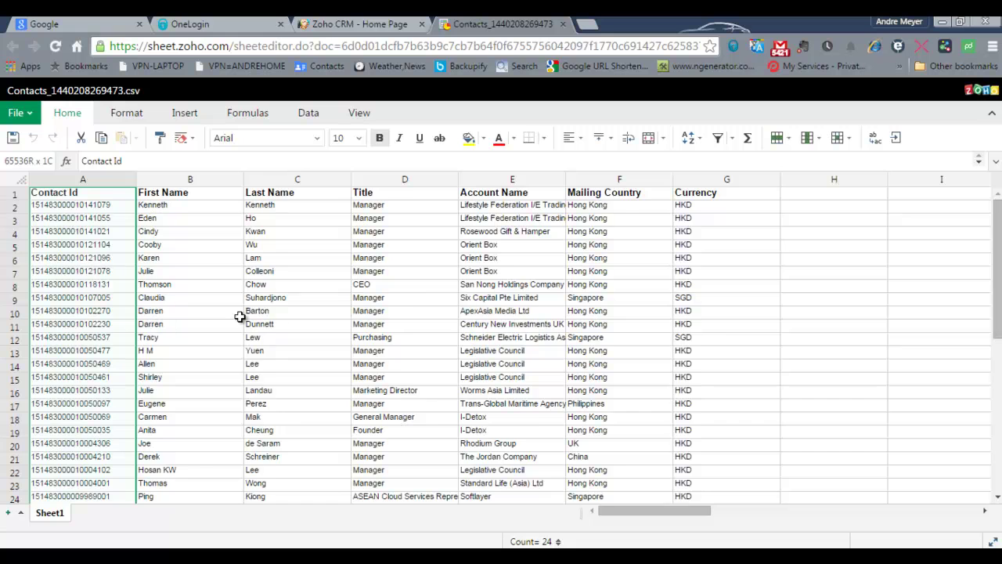
pyautogui.click(594, 178)
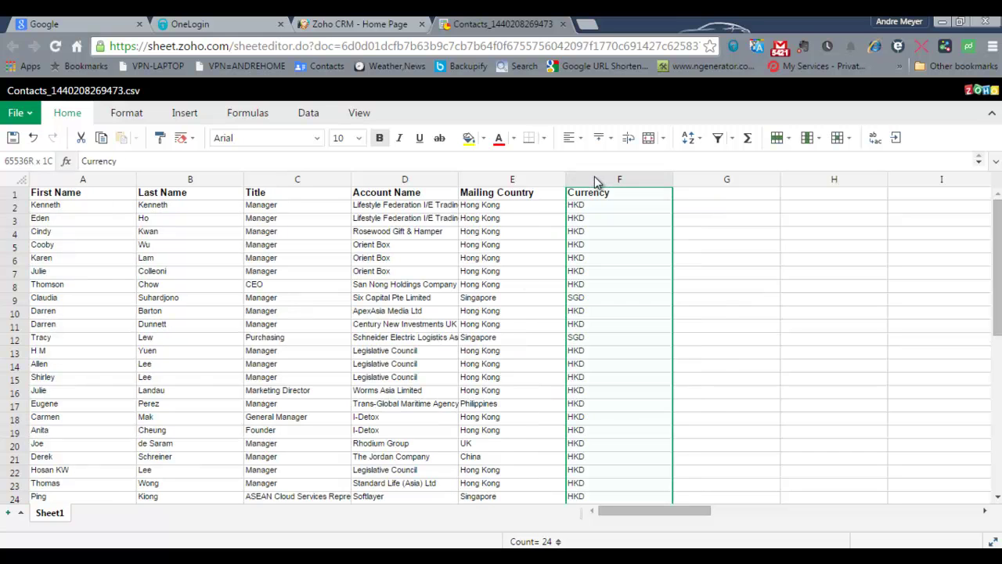
pyautogui.rightClick(595, 178)
pyautogui.click(639, 314)
# Export the spreadsheet as a Microsoft Excel worksheet named workshop-crm in the Documents library
pyautogui.click(21, 115)
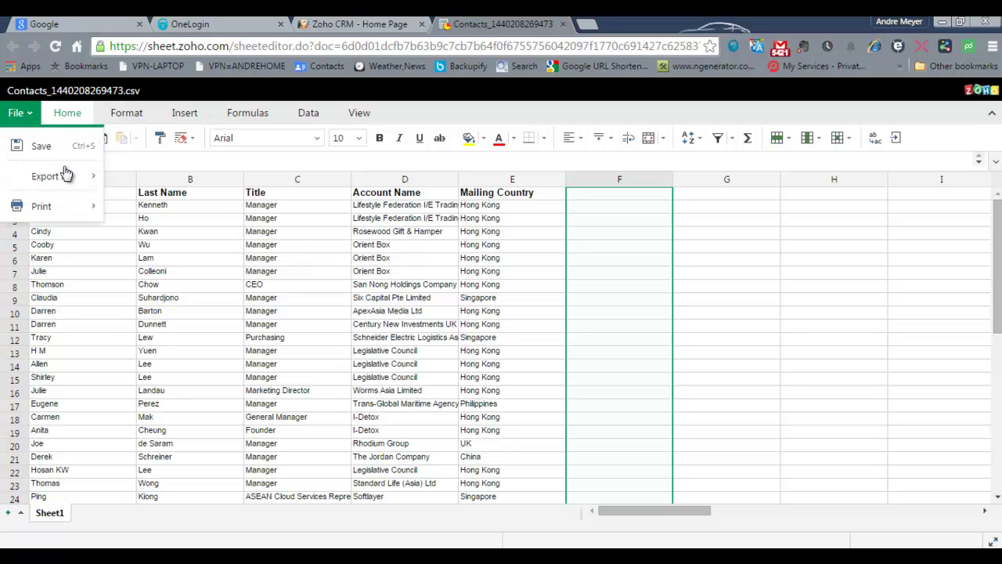
pyautogui.moveTo(70, 176)
pyautogui.click(141, 180)
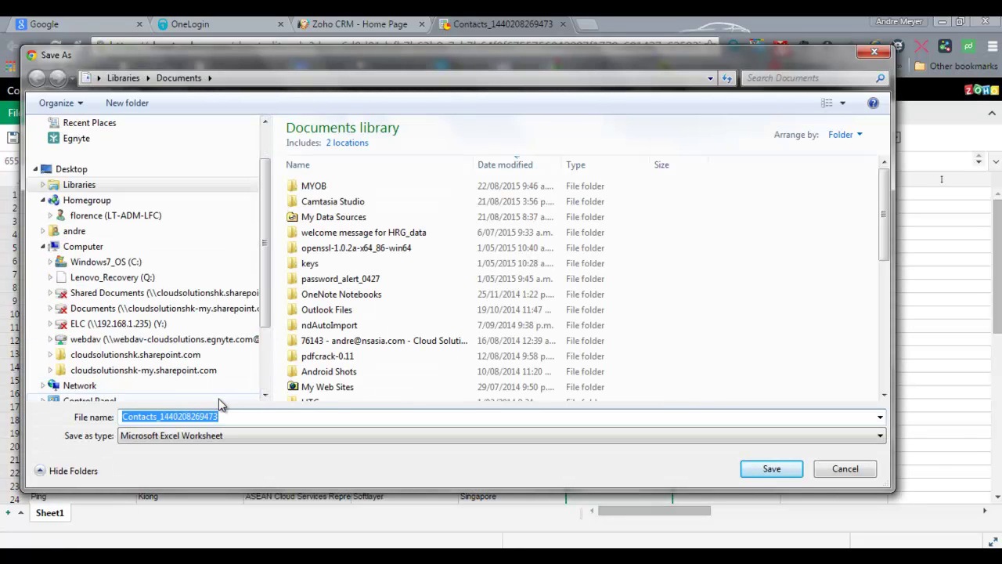
pyautogui.write('workshi')
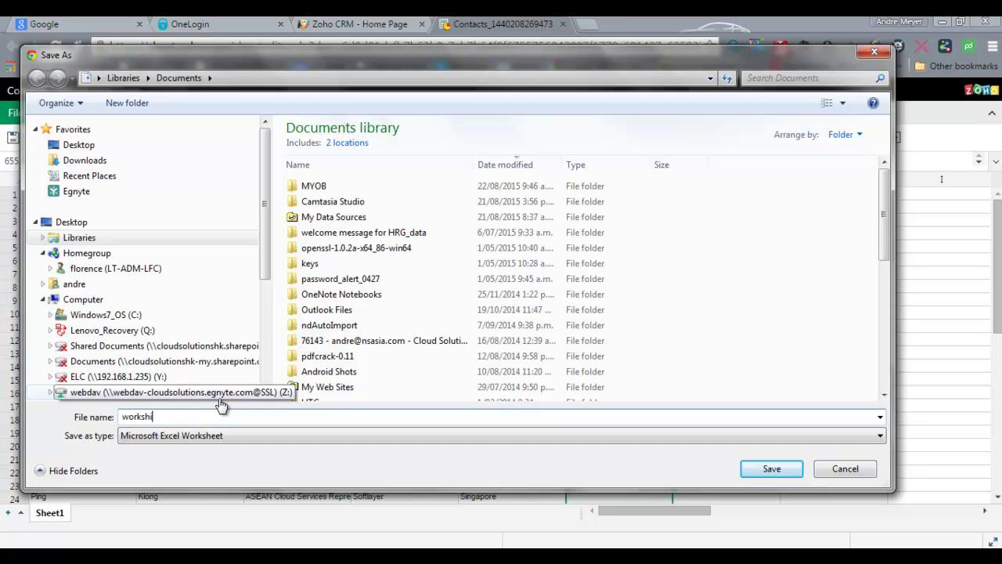
pyautogui.write('p')
pyautogui.press('BackSpace')
pyautogui.press('BackSpace')
pyautogui.write('op-crm')
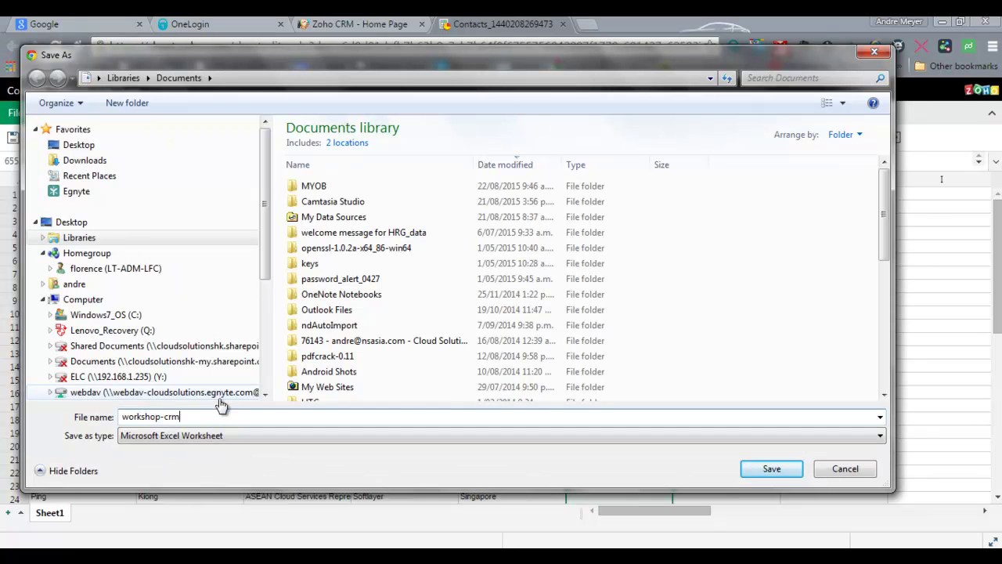
pyautogui.press('Return')
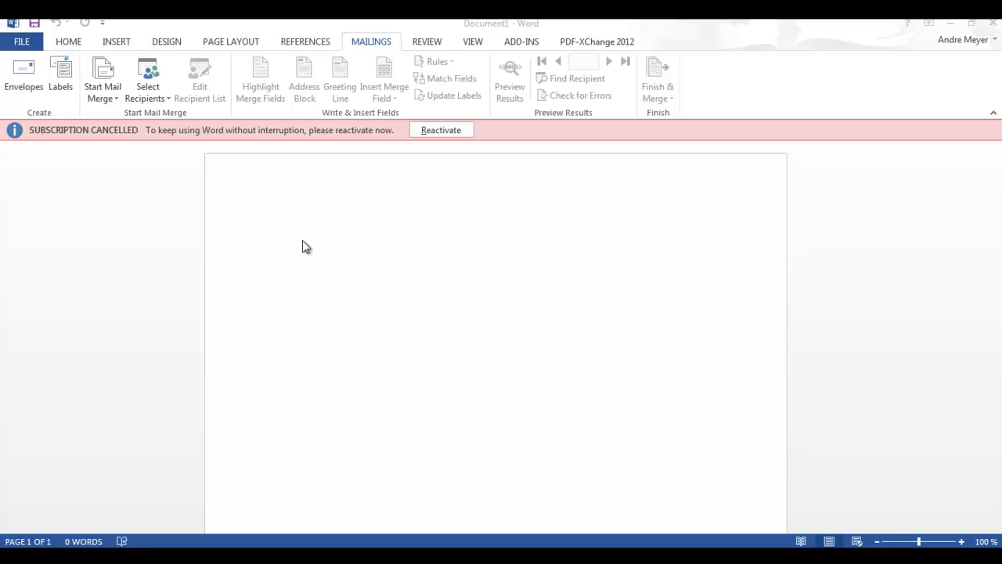
# Start a label mail merge in the blank Word document with Avery A4/A5 product J8162 on the page printer's default tray
pyautogui.click(366, 40)
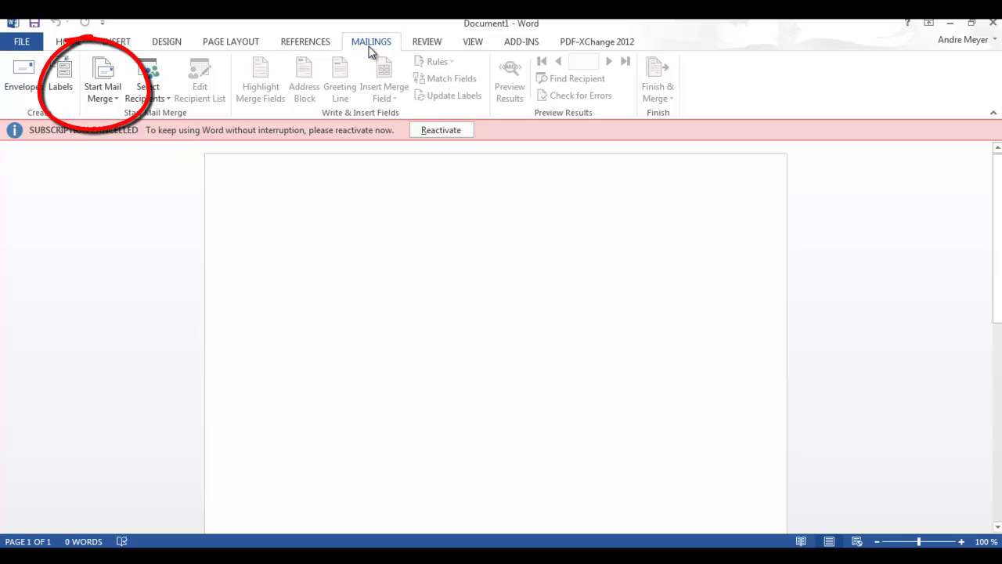
pyautogui.click(117, 101)
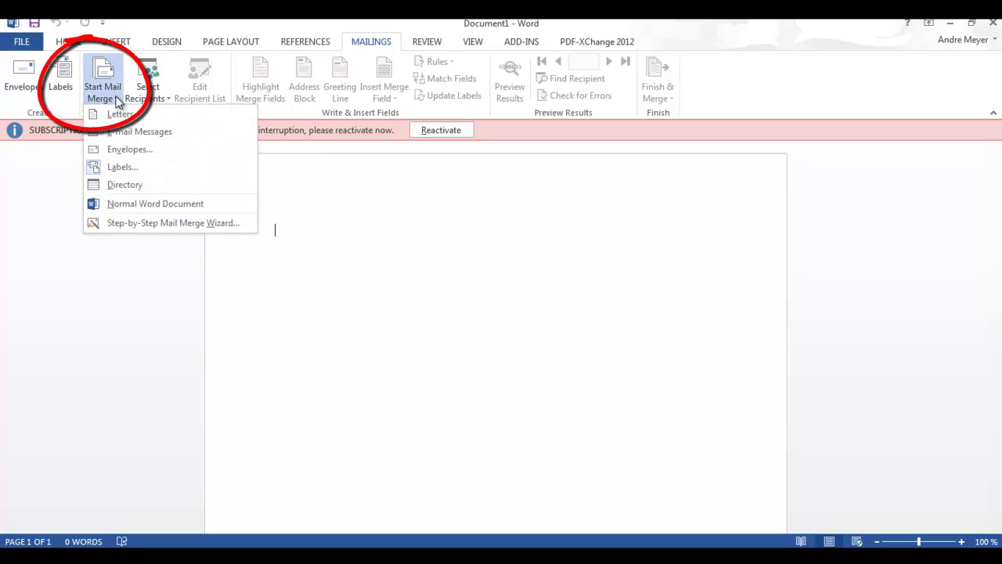
pyautogui.click(177, 174)
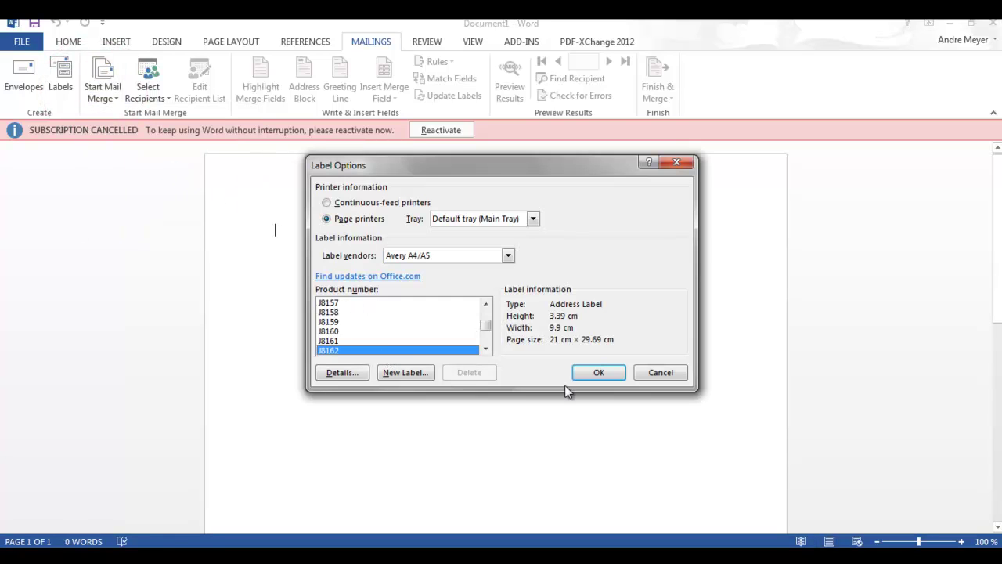
pyautogui.click(595, 379)
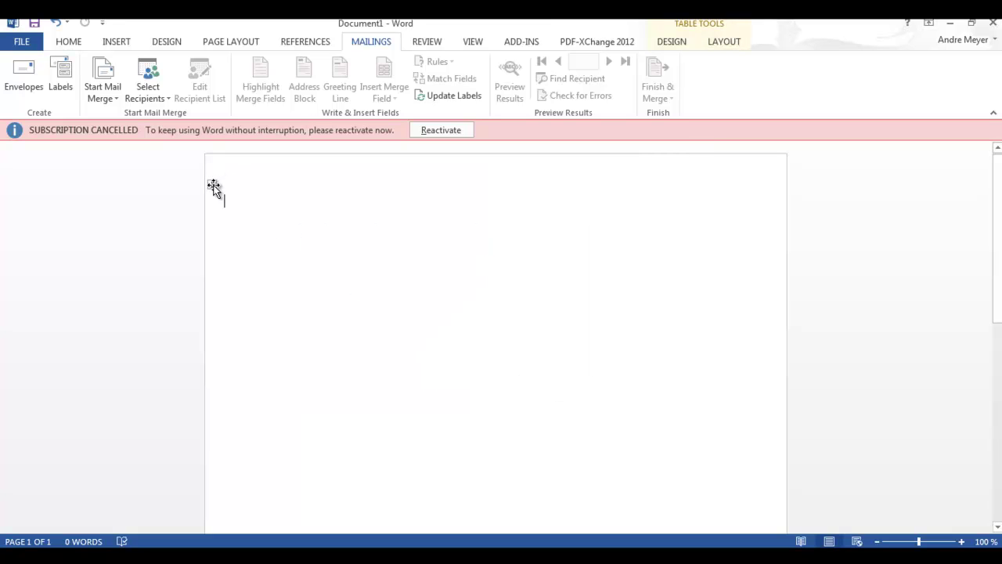
pyautogui.click(213, 187)
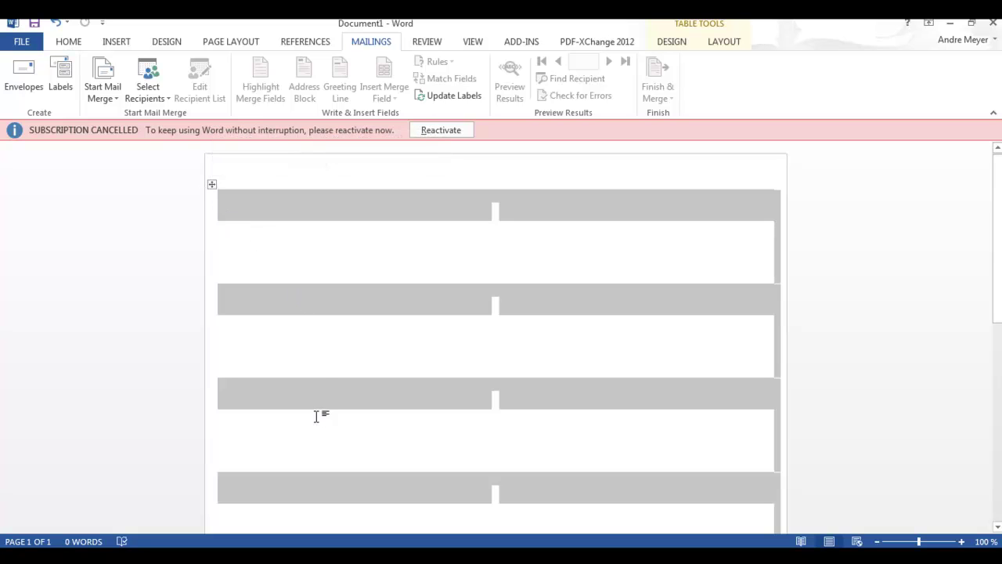
pyautogui.click(281, 248)
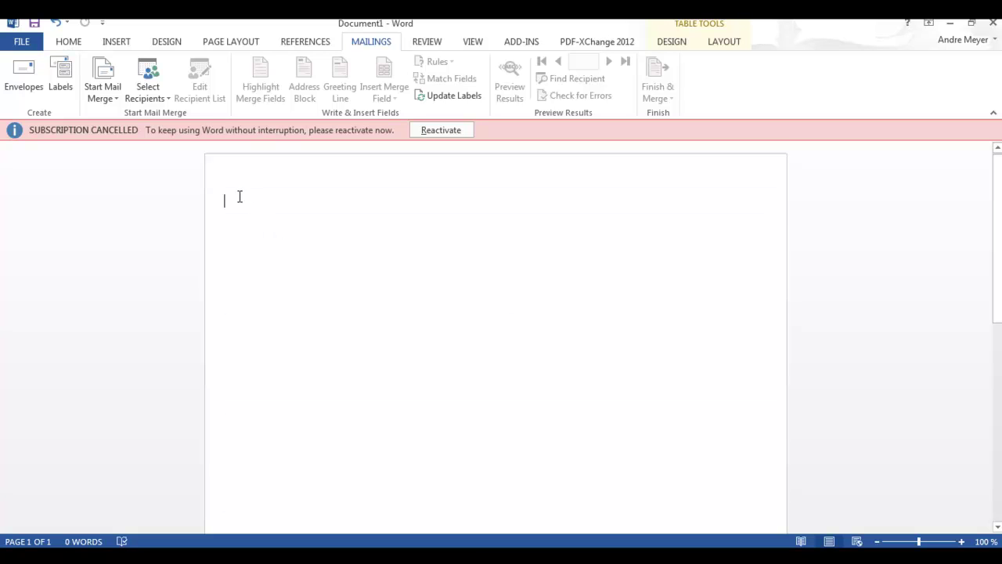
# Use Sheet1$ of the existing workshop-crm workbook in the Documents library as the recipient list, with first-row column headers
pyautogui.click(160, 101)
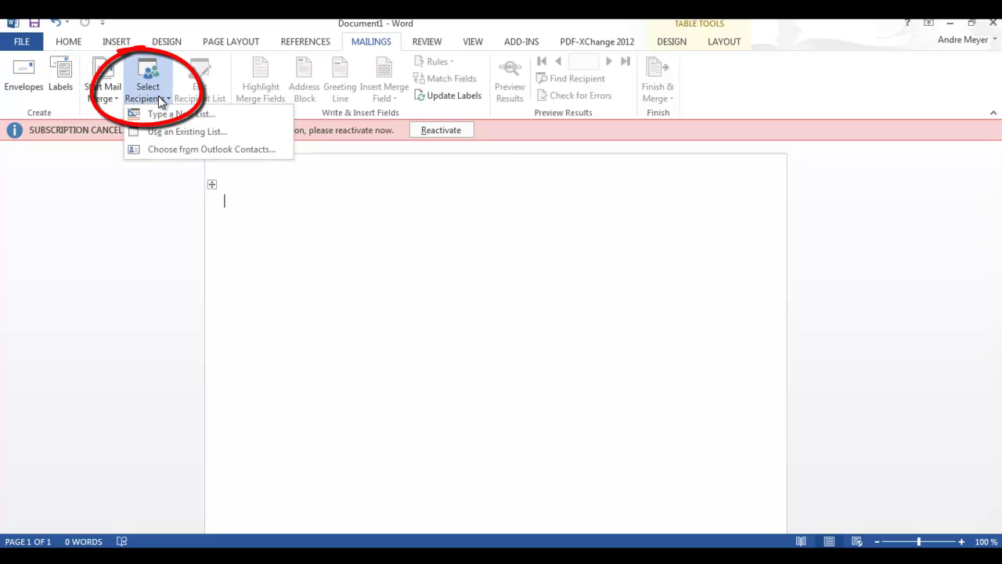
pyautogui.click(261, 137)
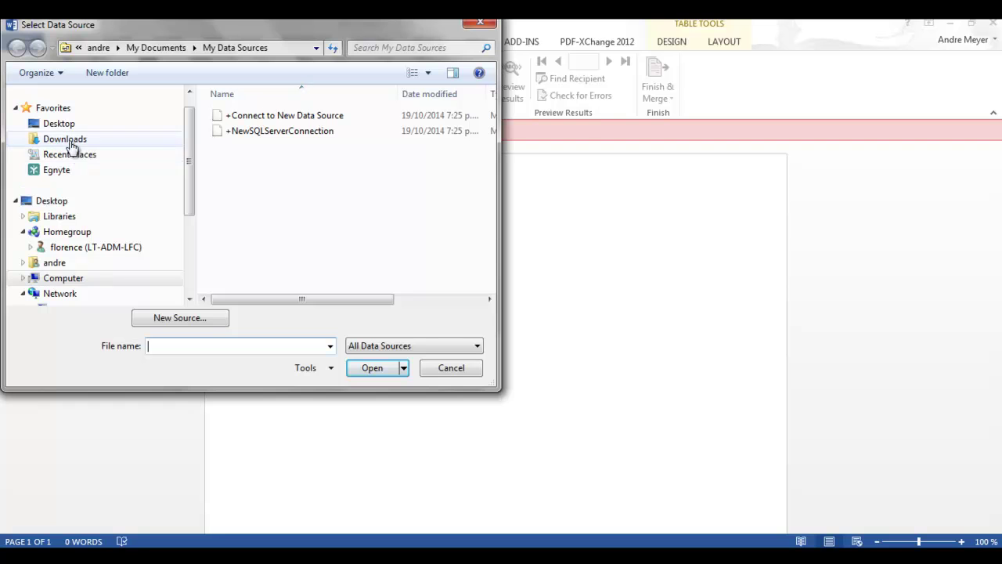
pyautogui.click(75, 219)
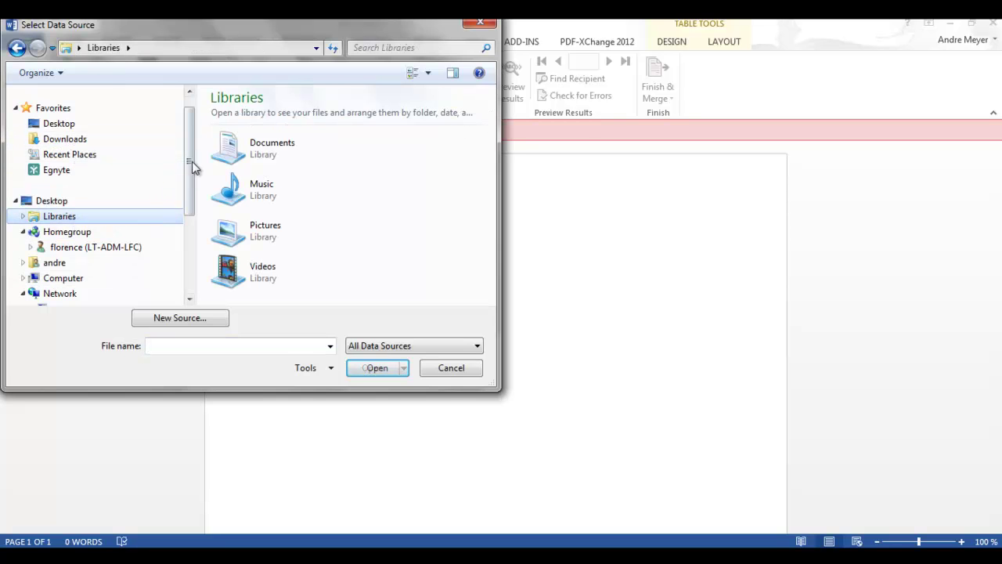
pyautogui.click(227, 144)
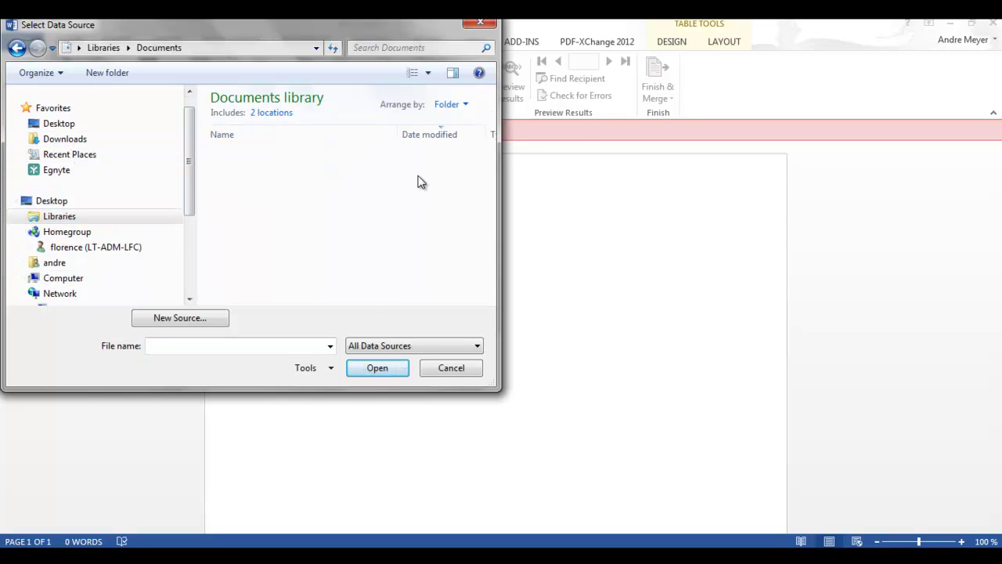
pyautogui.scroll(-1, 489, 149)
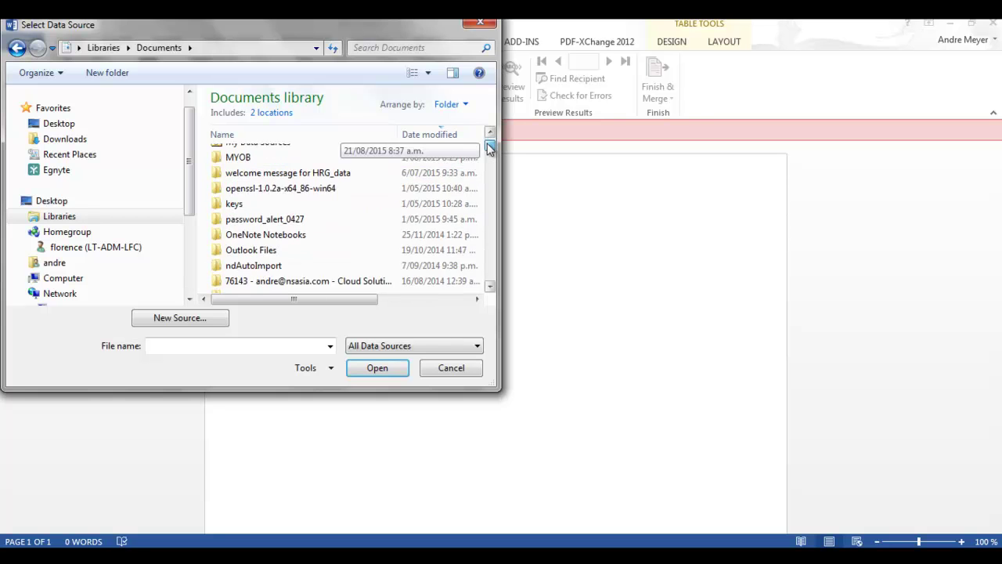
pyautogui.moveTo(490, 148); pyautogui.dragTo(487, 159)
pyautogui.click(323, 215)
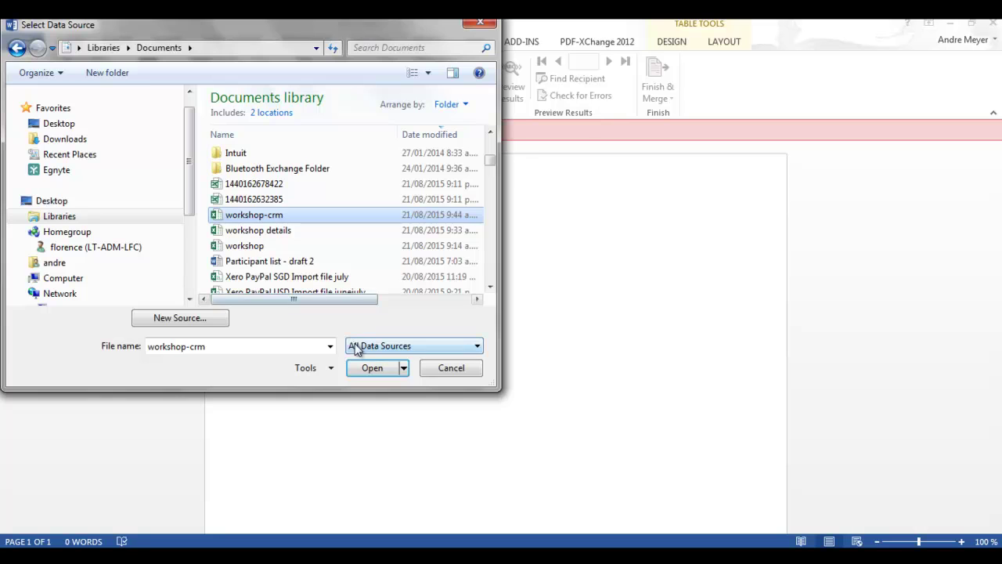
pyautogui.click(371, 367)
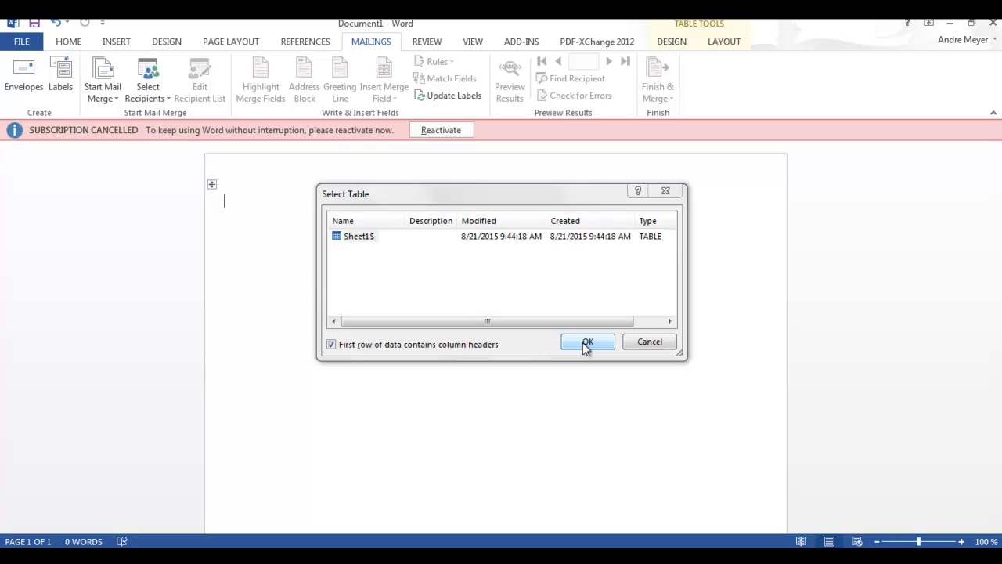
pyautogui.click(586, 345)
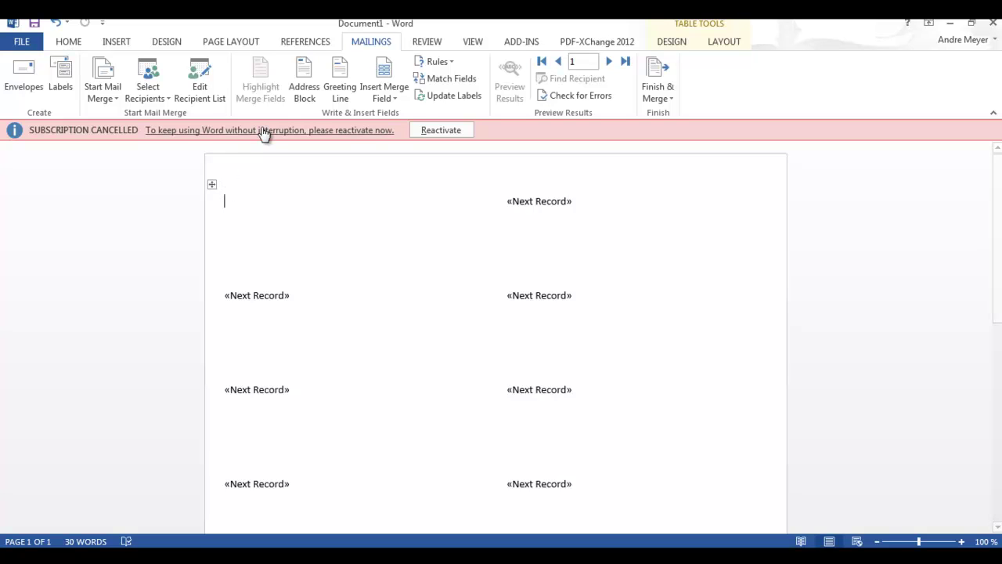
# Insert the First_Name and Last_Name merge fields on the first line of the first label
pyautogui.click(402, 103)
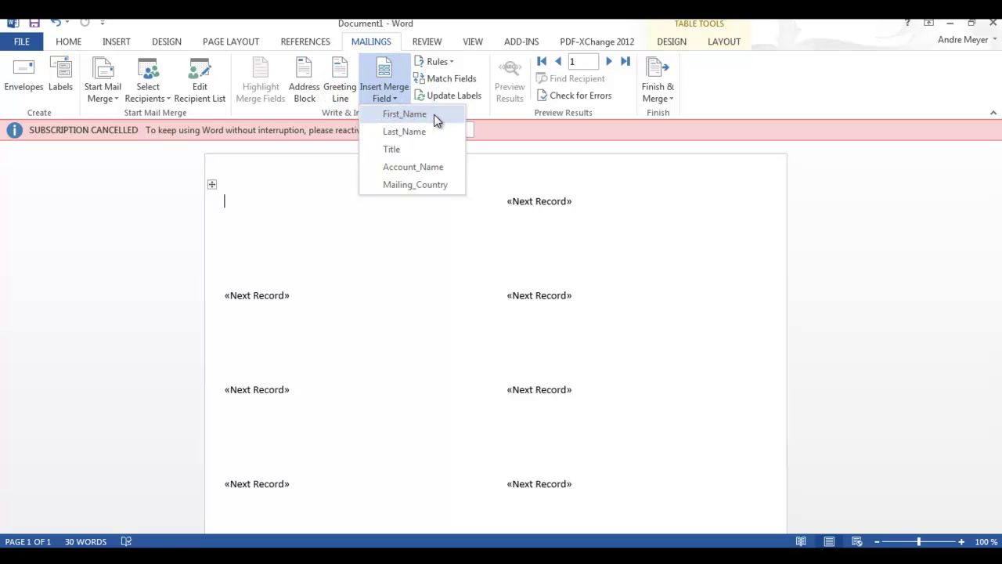
pyautogui.click(436, 120)
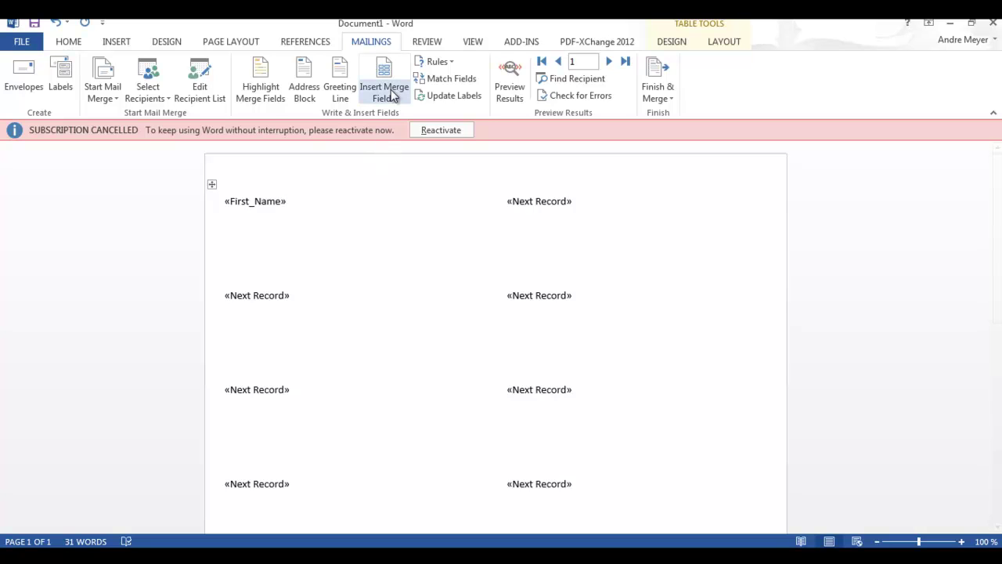
pyautogui.click(396, 92)
pyautogui.click(403, 131)
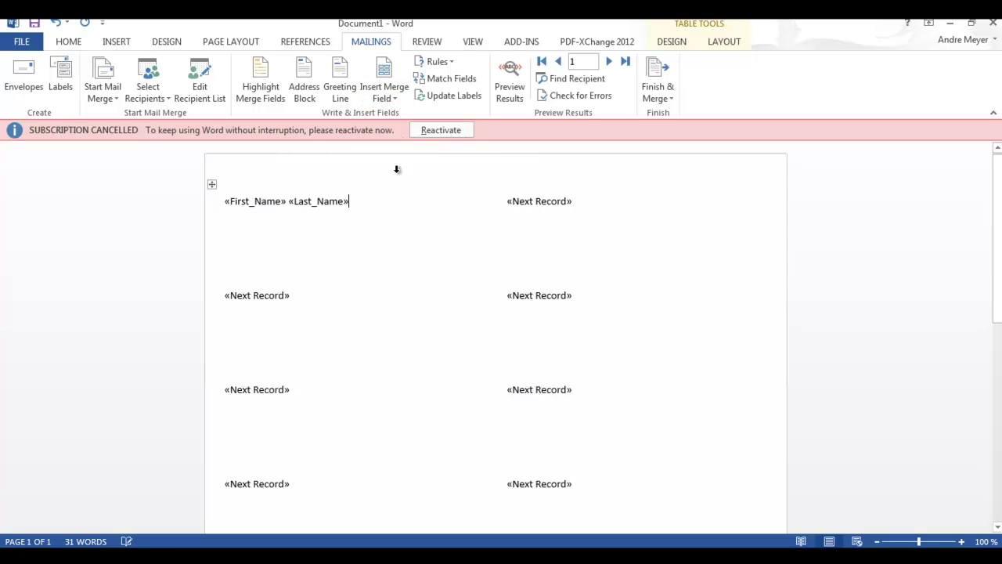
pyautogui.press('Return')
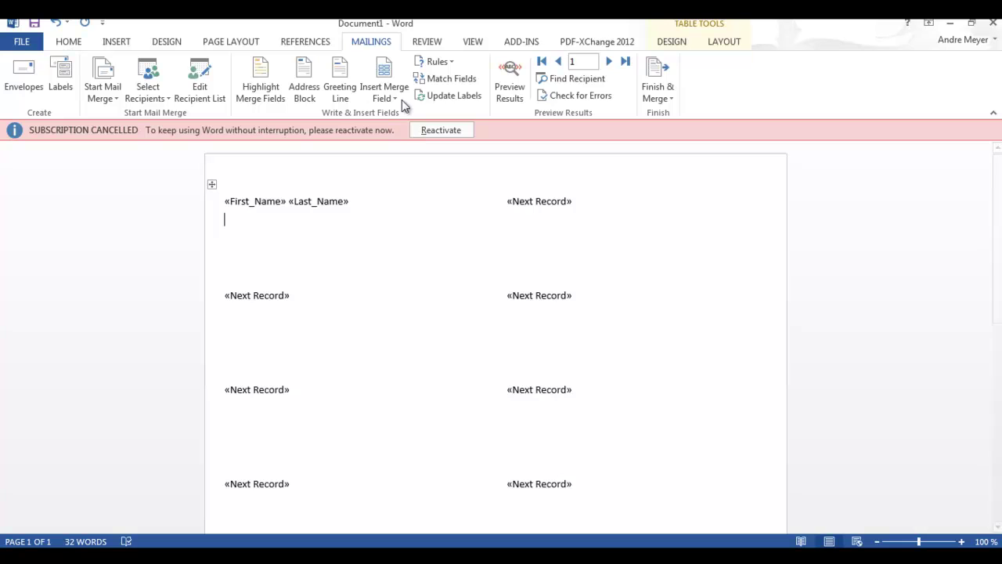
# Add the Title, Account_Name and Mailing_Country merge fields on separate lines below the name in the first label
pyautogui.click(400, 94)
pyautogui.click(416, 143)
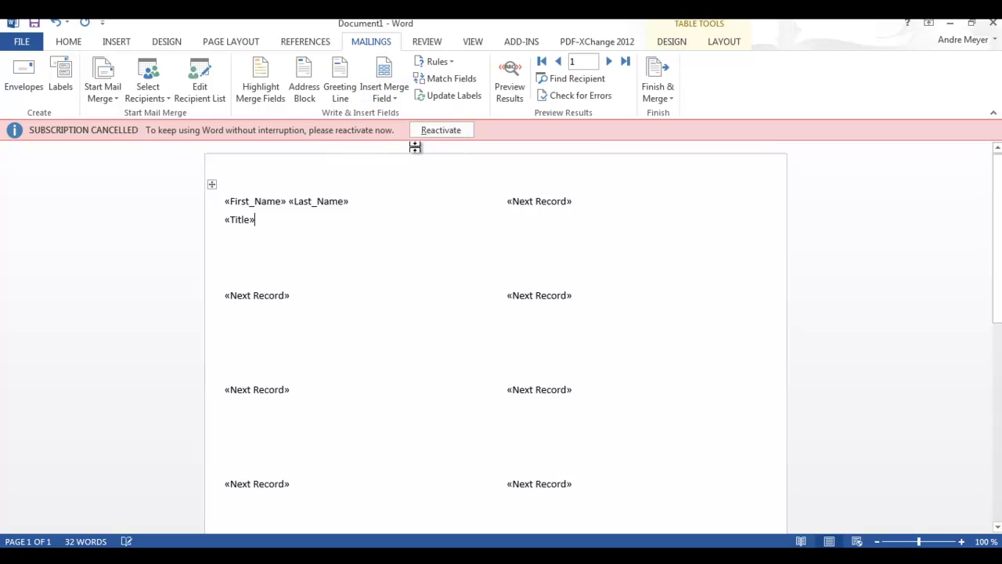
pyautogui.press('Return')
pyautogui.click(388, 100)
pyautogui.click(412, 162)
pyautogui.click(398, 99)
pyautogui.click(413, 185)
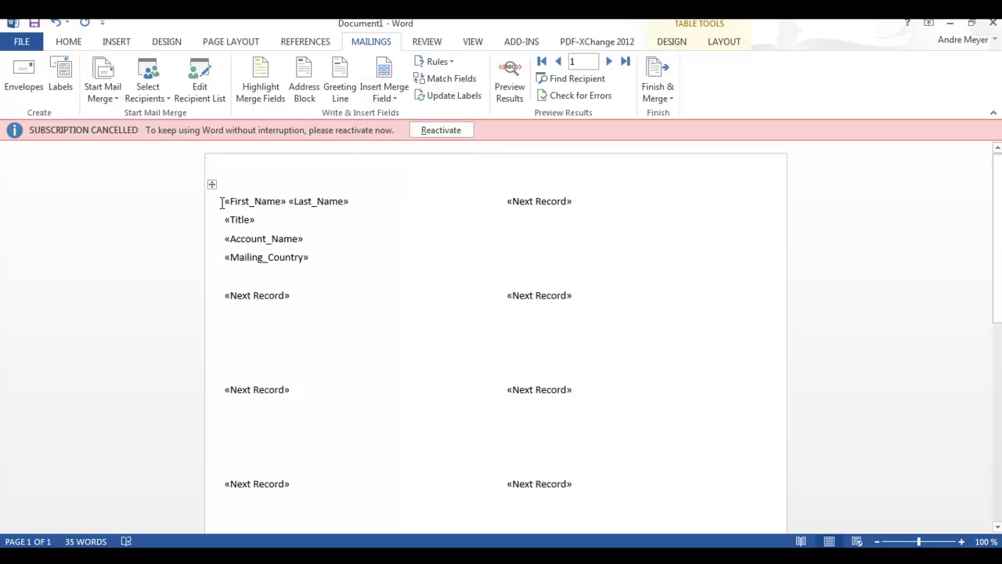
# Format the First_Name and Last_Name fields in the first label as 14 pt bold
pyautogui.moveTo(222, 203); pyautogui.dragTo(348, 202)
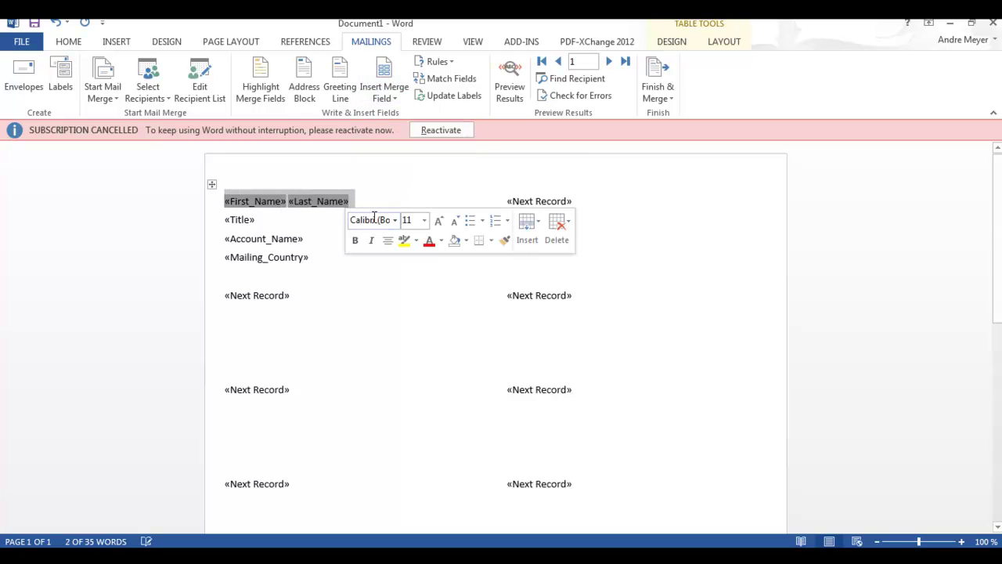
pyautogui.click(424, 220)
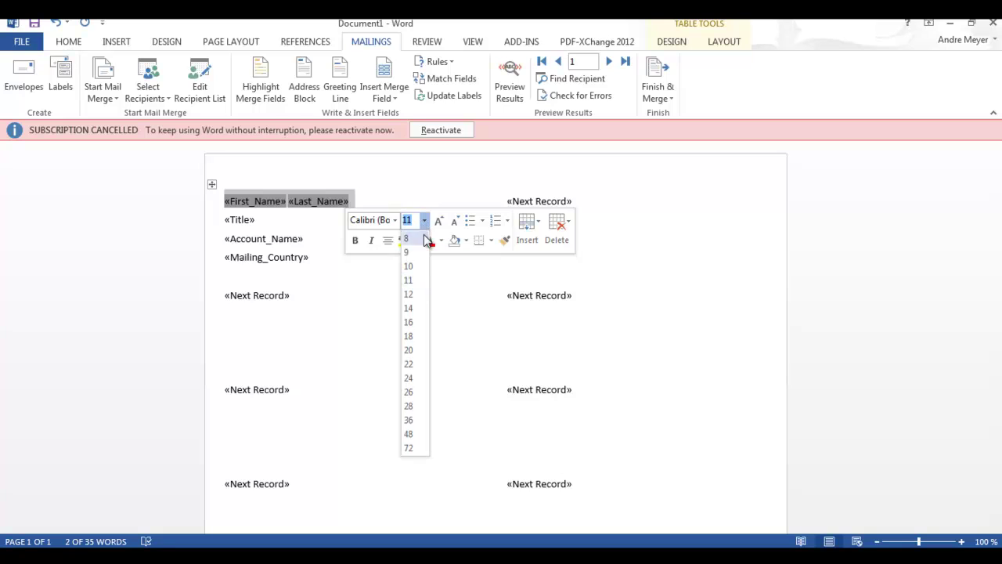
pyautogui.click(415, 309)
pyautogui.click(355, 242)
pyautogui.click(300, 242)
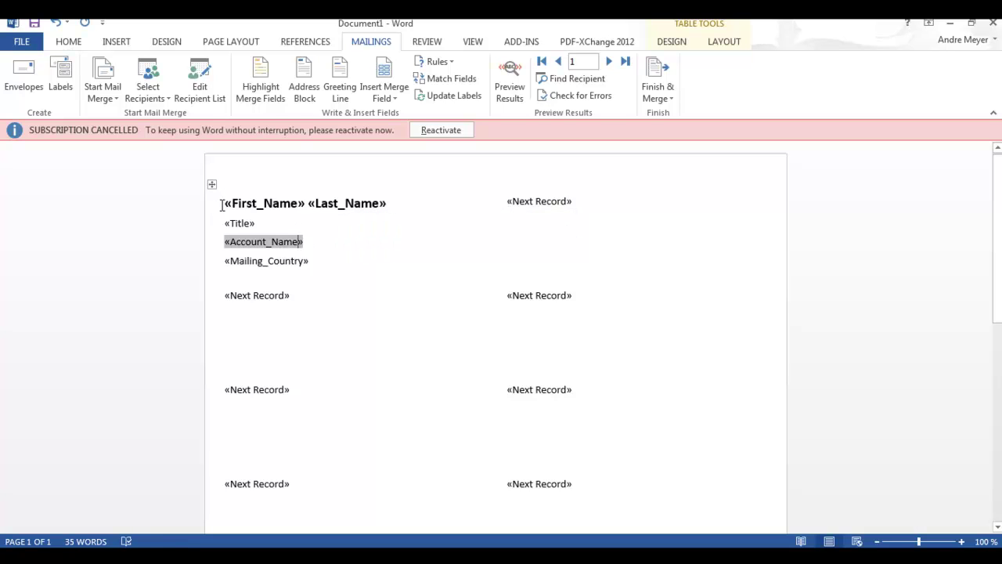
# Try centring all the merge fields in the first label, and return them to left alignment
pyautogui.moveTo(222, 205); pyautogui.dragTo(348, 261)
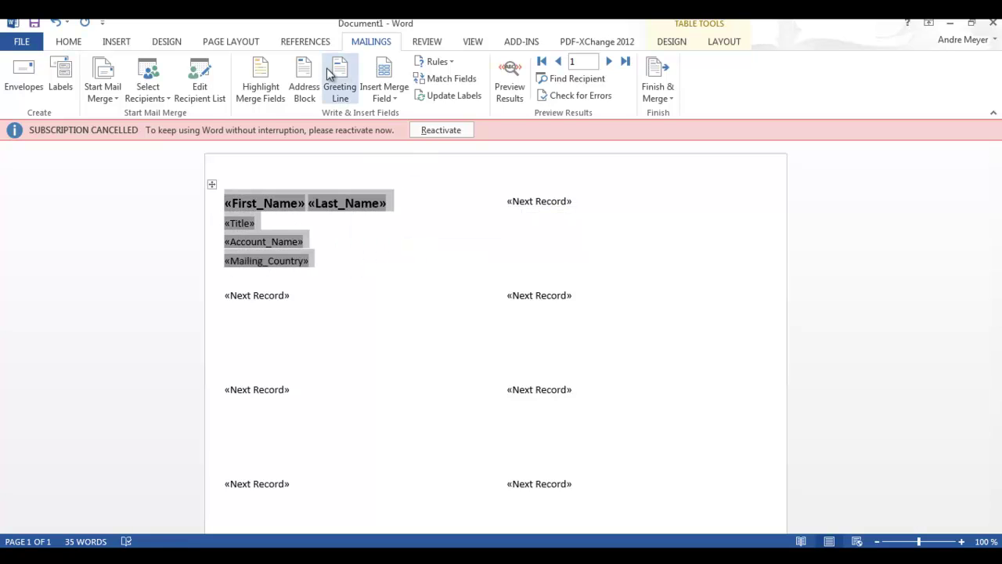
pyautogui.click(69, 42)
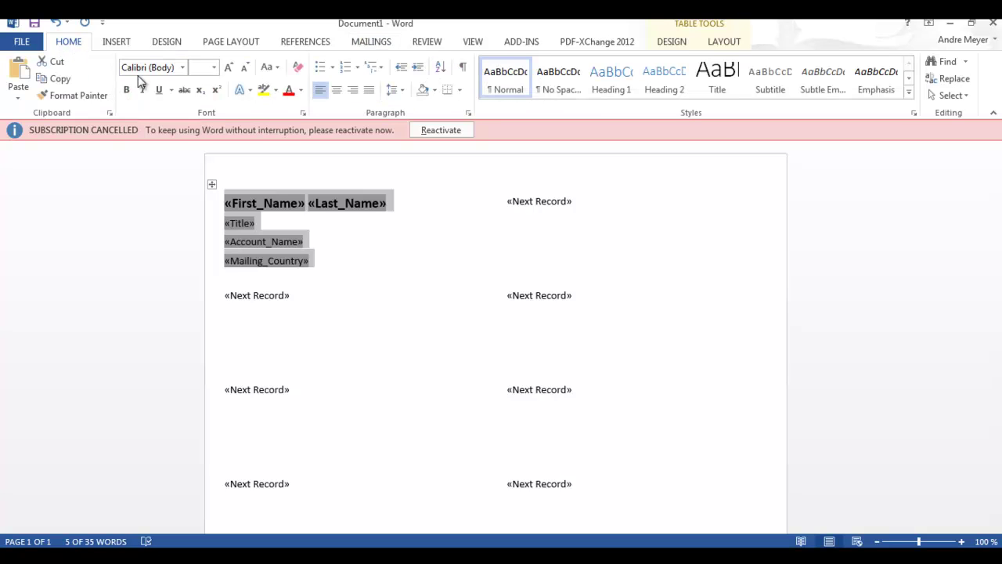
pyautogui.click(335, 91)
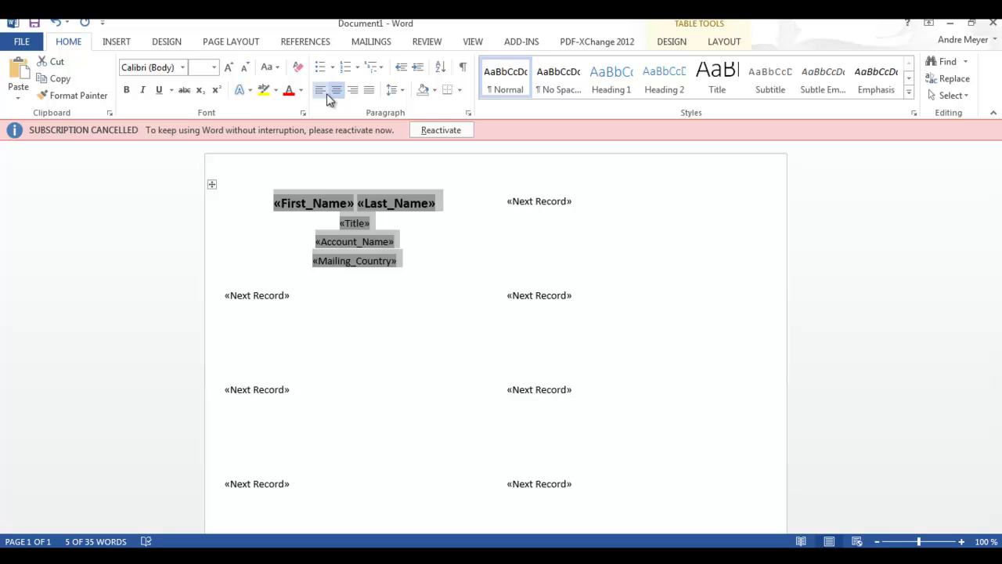
pyautogui.click(322, 92)
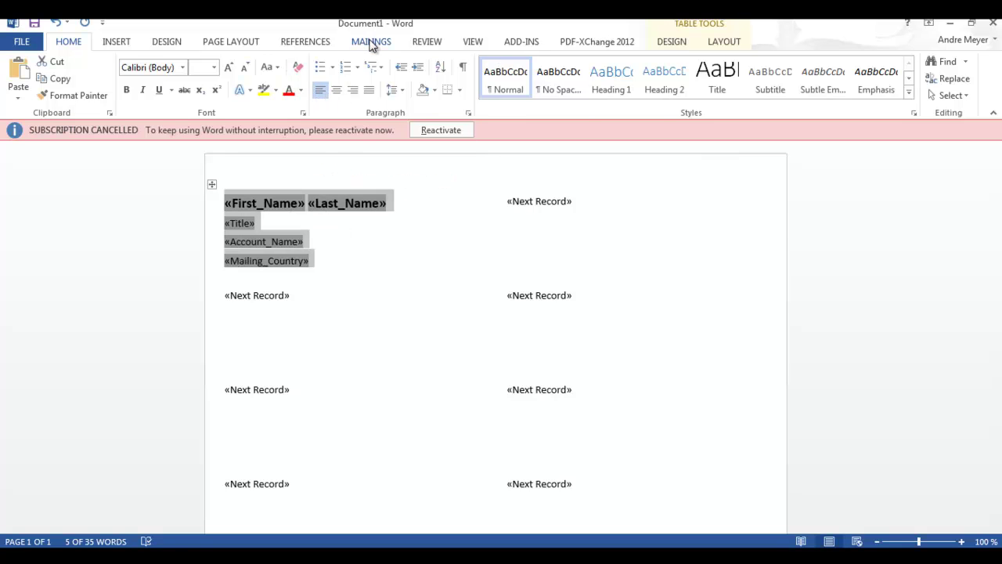
# Copy the first label's layout to all labels with Update Labels and preview the merged results down the page
pyautogui.click(371, 43)
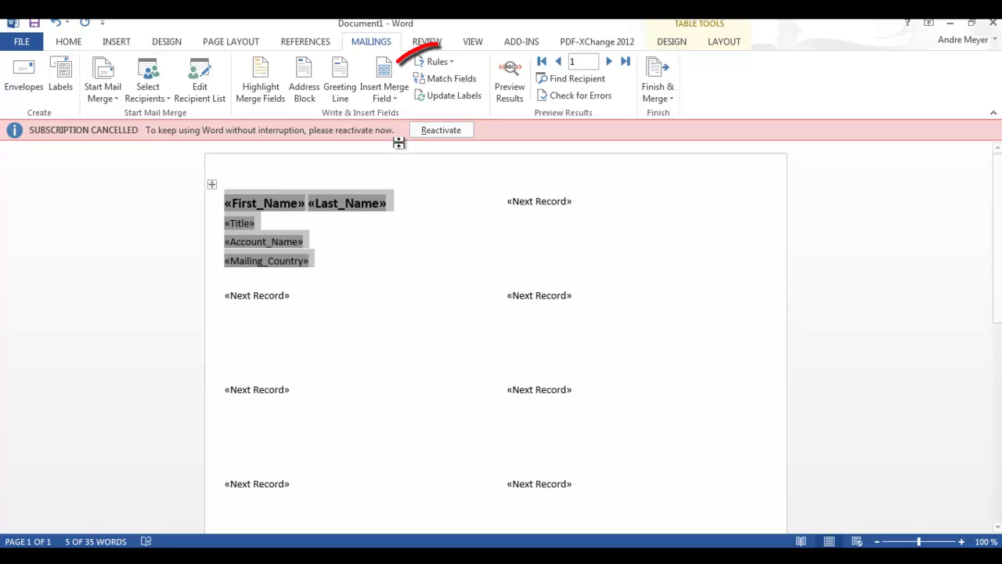
pyautogui.click(448, 102)
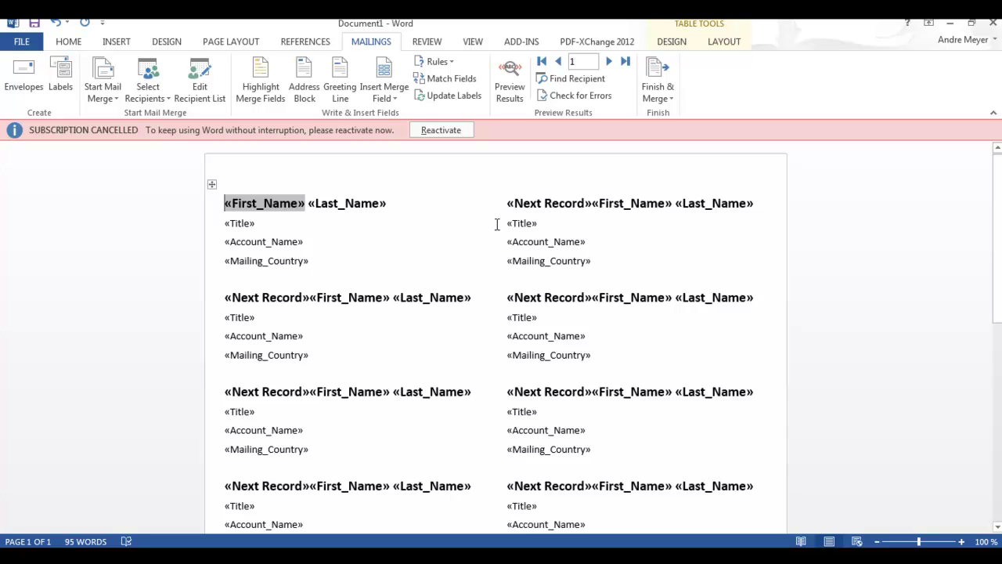
pyautogui.click(510, 88)
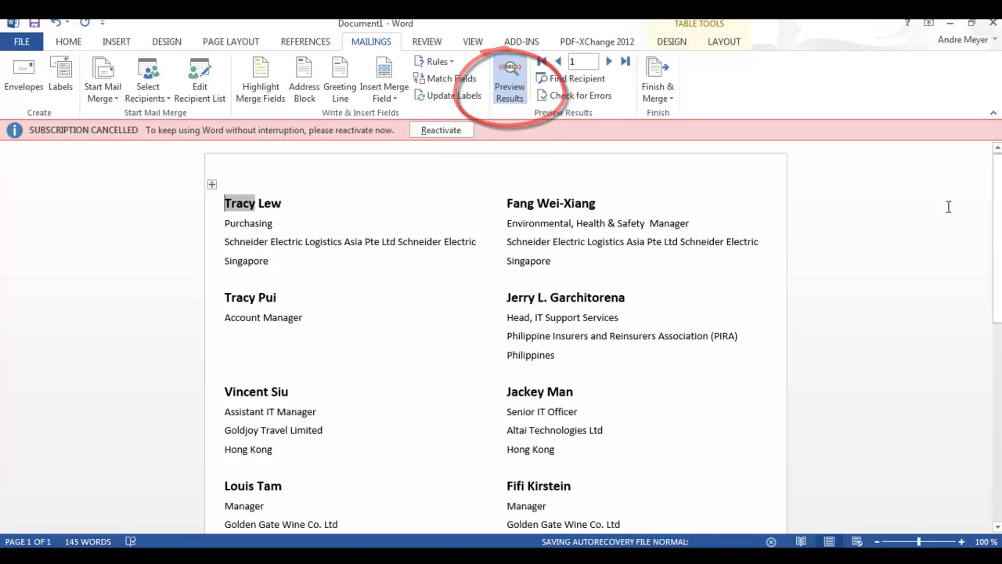
pyautogui.scroll(-1, 999, 235)
pyautogui.scroll(-2, 999, 234)
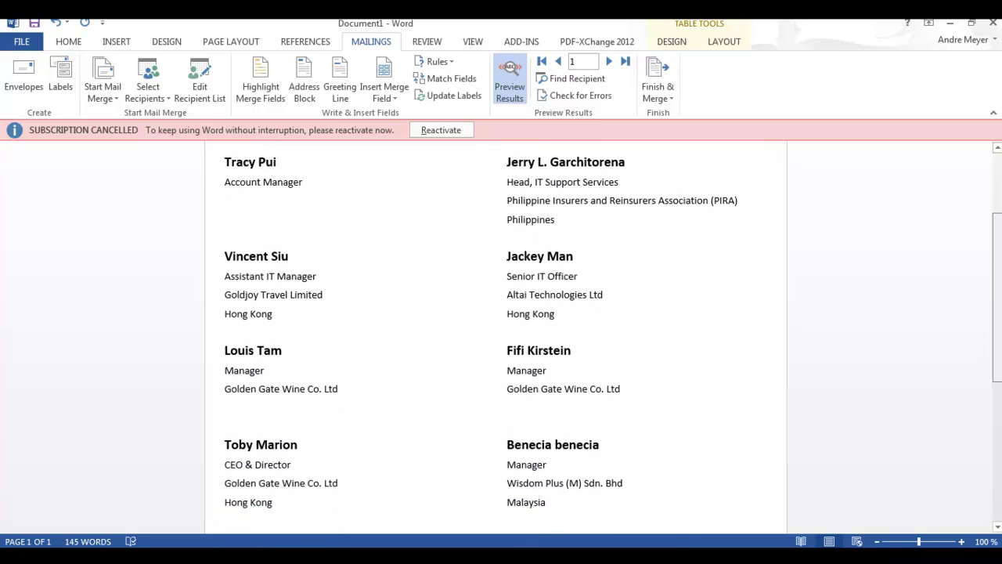
pyautogui.scroll(3, 991, 172)
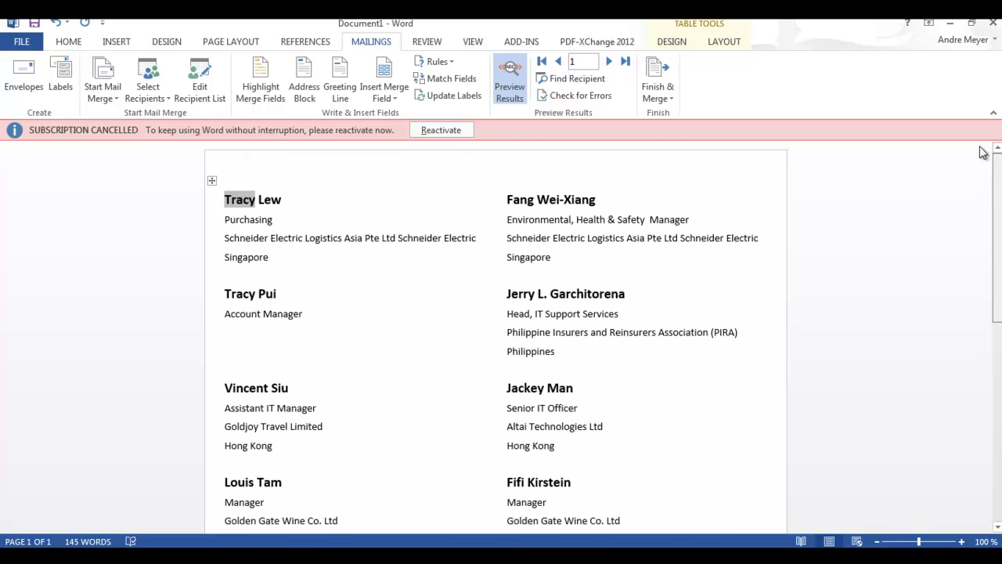
# Finish the merge by generating an editable new document with all records
pyautogui.click(665, 86)
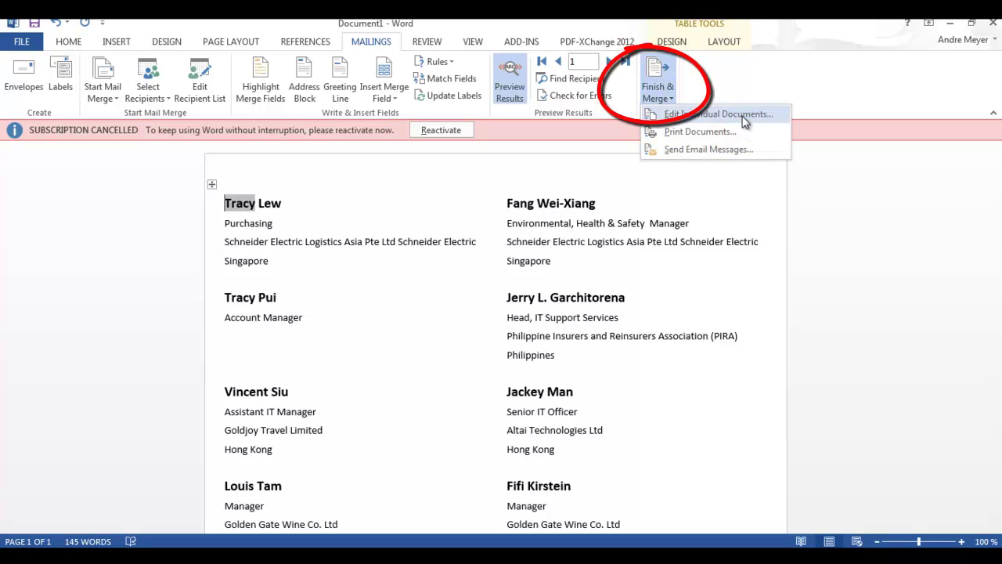
pyautogui.click(743, 119)
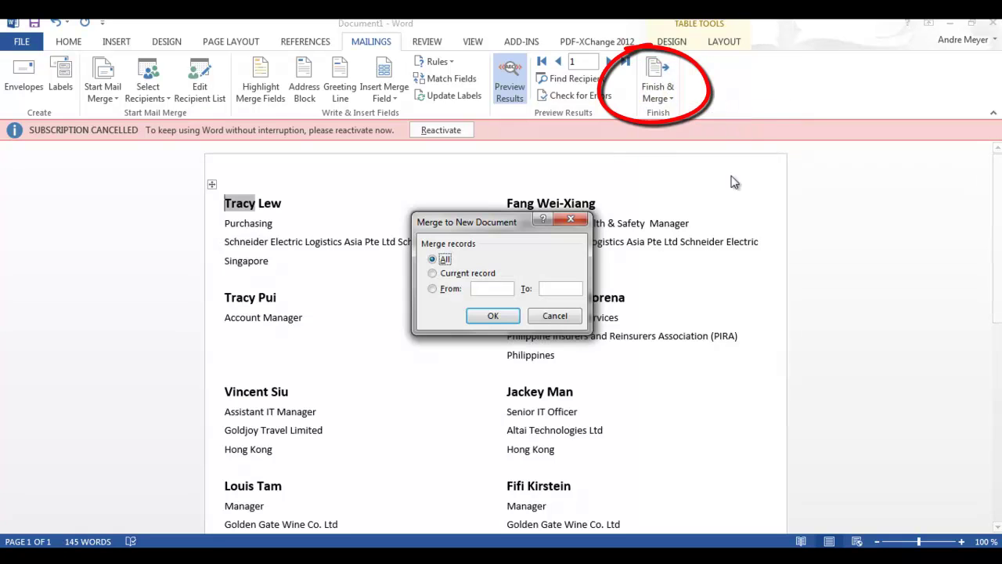
pyautogui.click(479, 316)
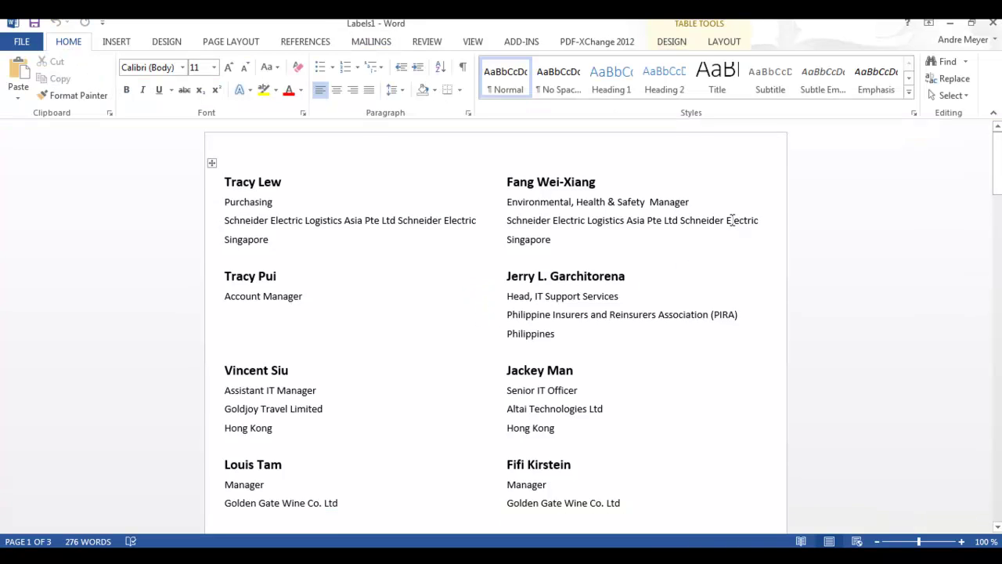
# Delete the repeated "Schneider Electric" after "Pte Ltd" in the company line of the Environmental, Health & Safety Manager's label
pyautogui.moveTo(728, 218); pyautogui.dragTo(759, 217)
pyautogui.press('BackSpace')
pyautogui.press('BackSpace')
pyautogui.press('BackSpace')
pyautogui.press('BackSpace')
pyautogui.press('BackSpace')
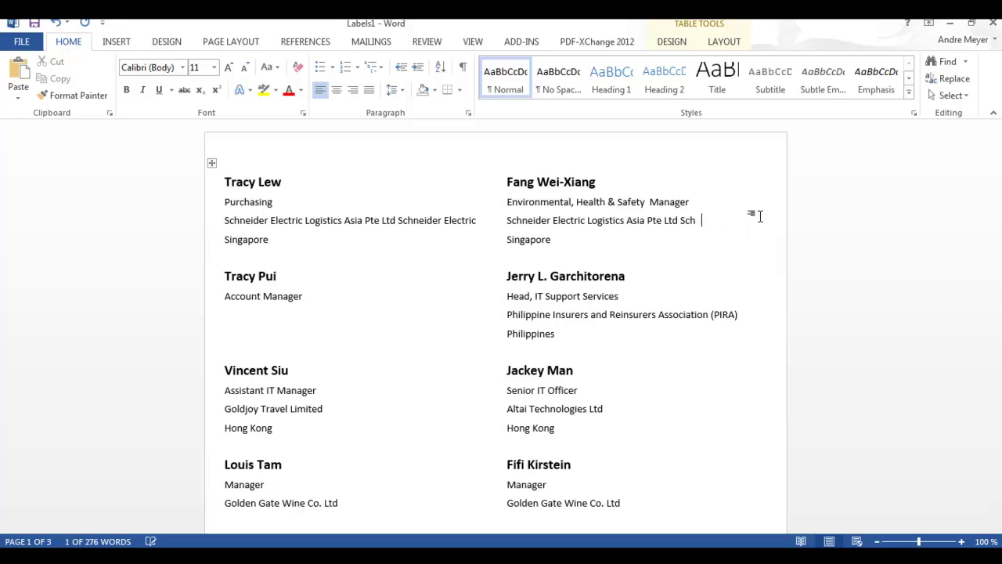
pyautogui.press('BackSpace')
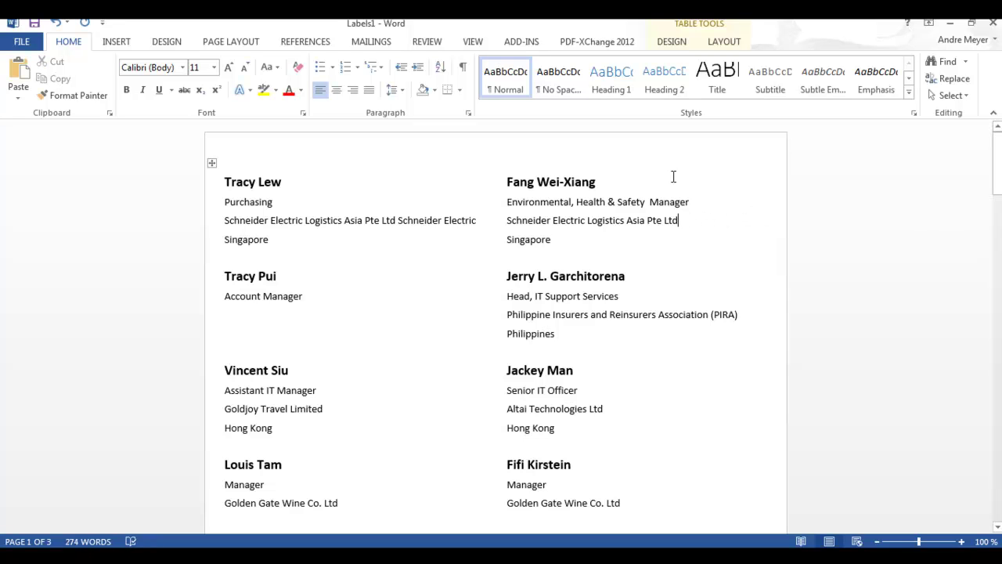